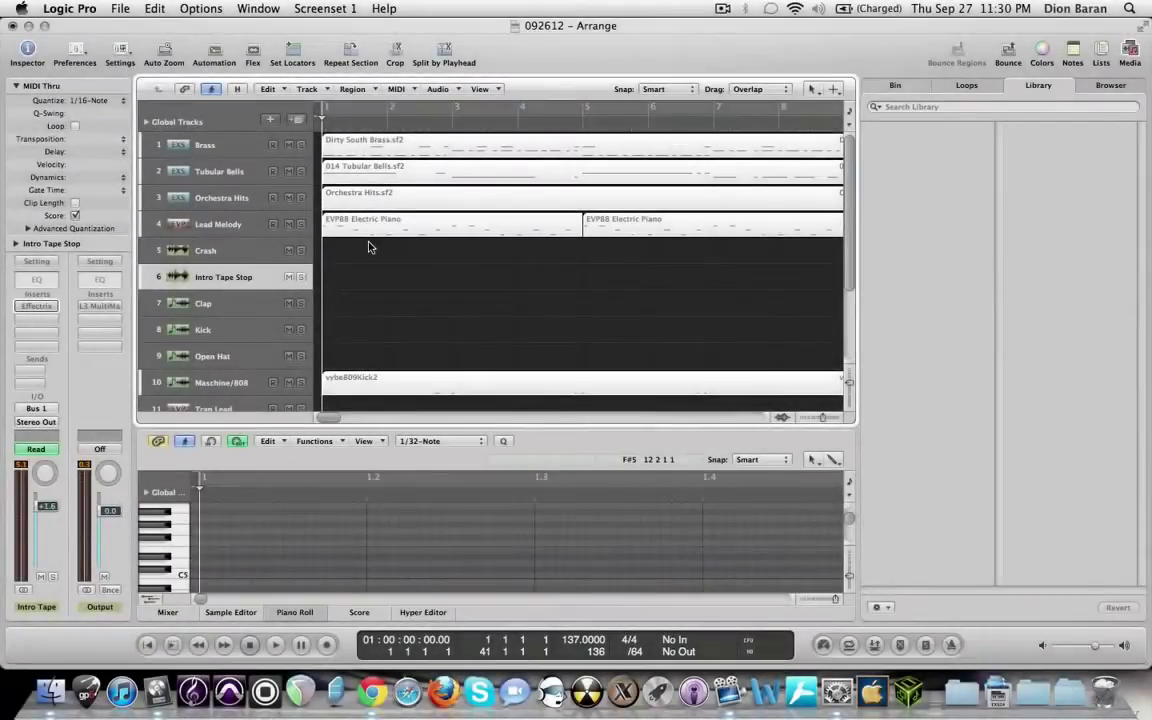
# Zoom out the arrangement so bars 1 through 33 are visible
pyautogui.click(818, 418)
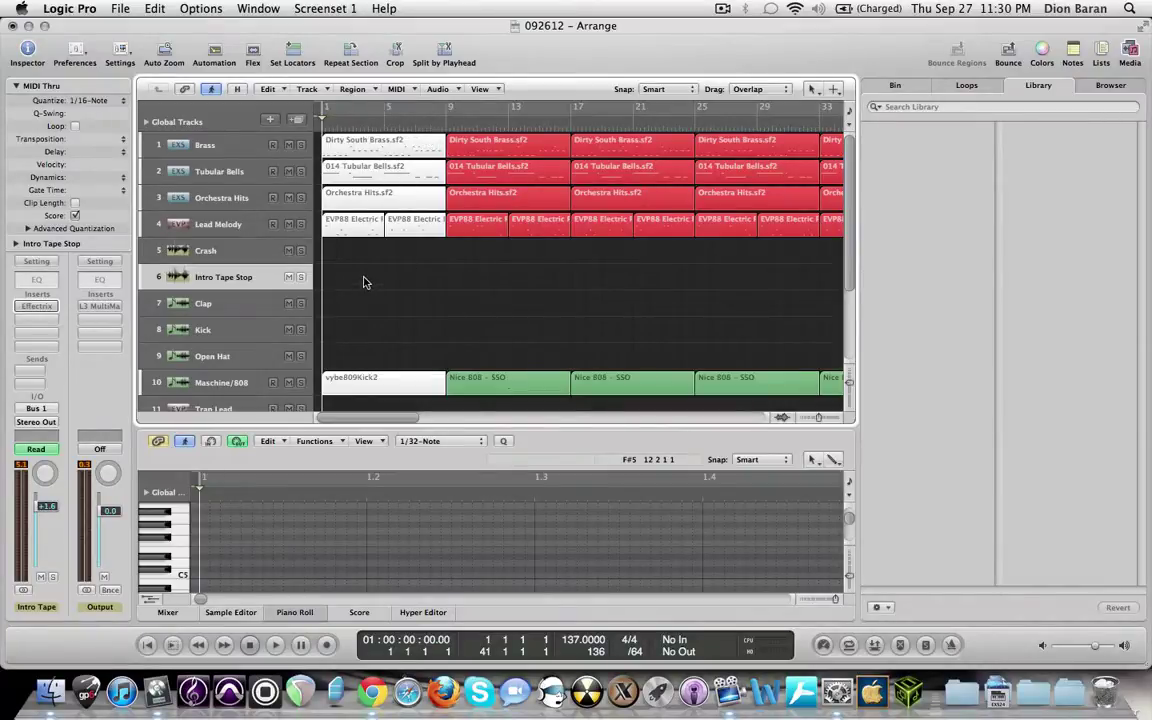
# Play the song, then zoom in on bars 5–11 and replay it from bar 6
pyautogui.press('space')
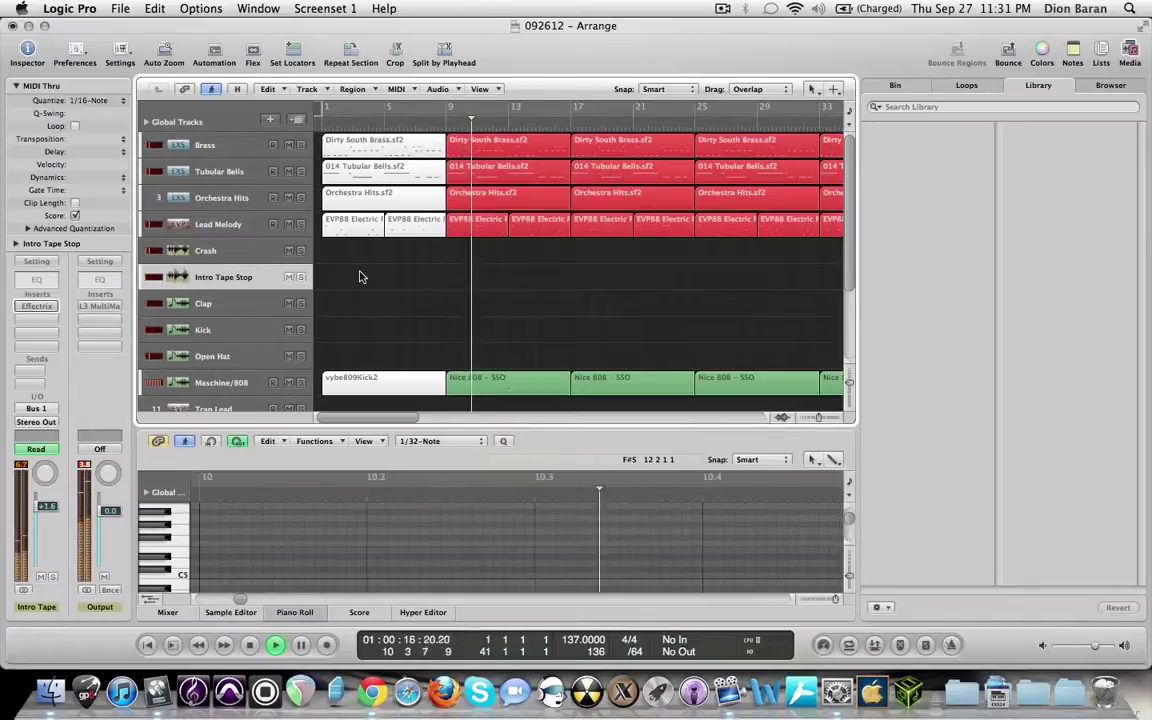
pyautogui.press('space')
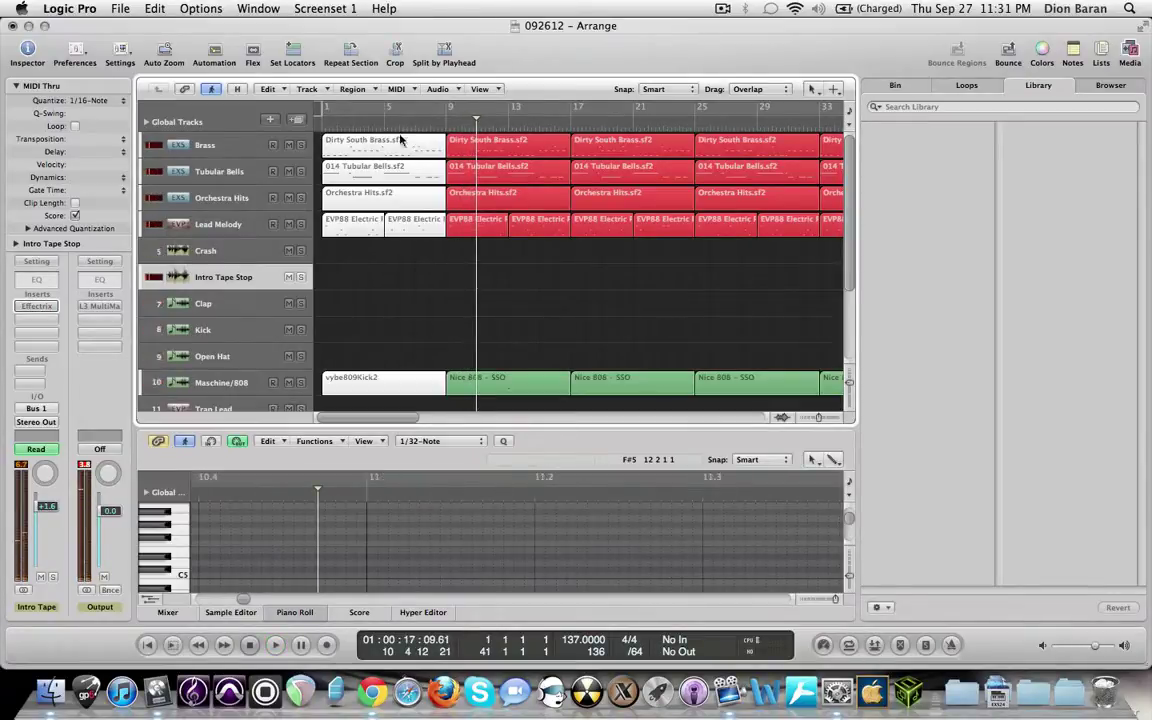
pyautogui.click(402, 128)
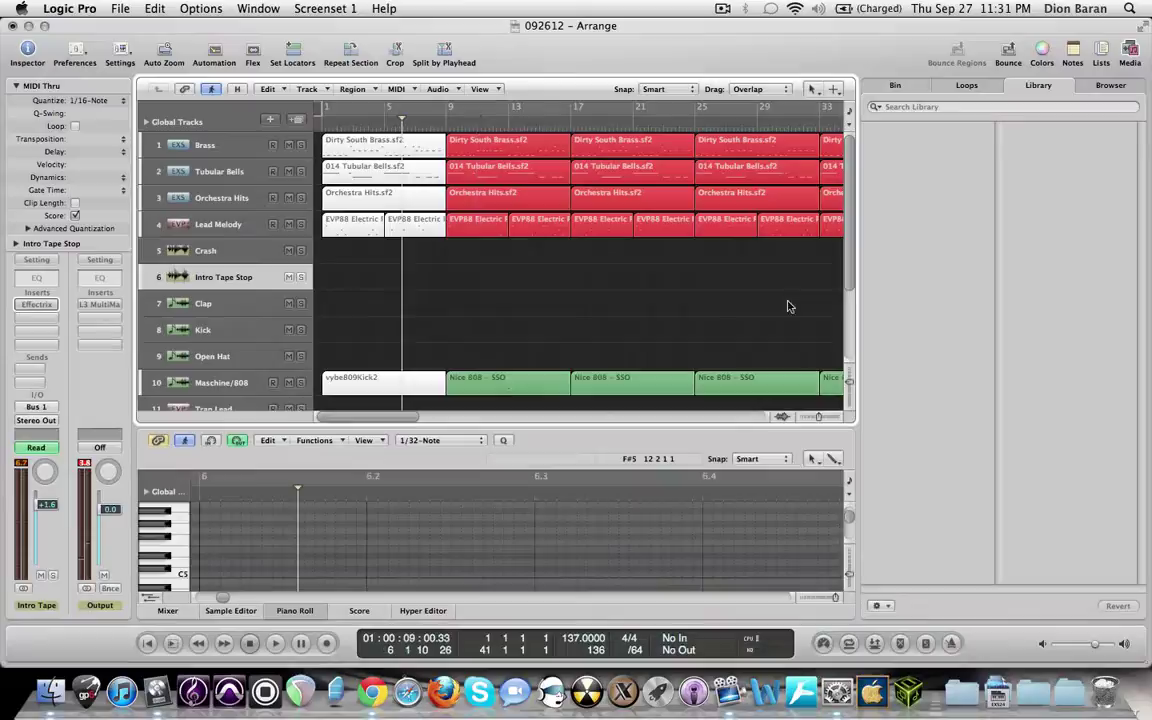
pyautogui.moveTo(822, 421); pyautogui.dragTo(832, 420)
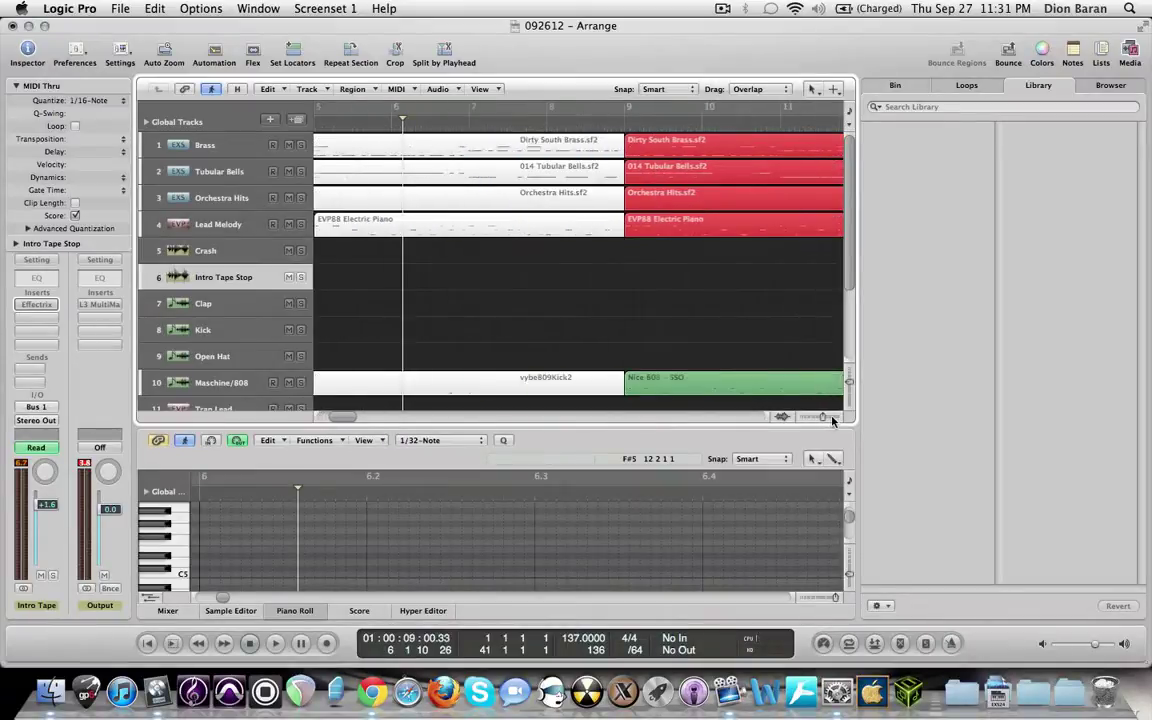
pyautogui.press('space')
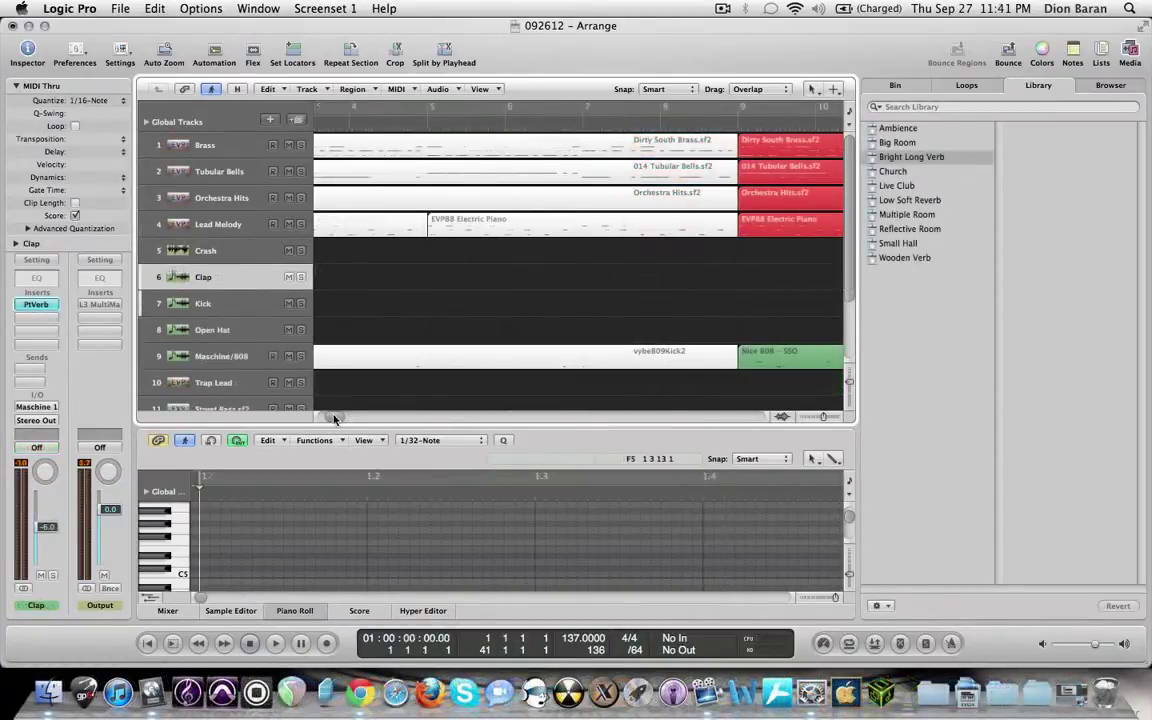
# Return to the song start, bring up the Mixer, and open its Options menu
pyautogui.press('Return')
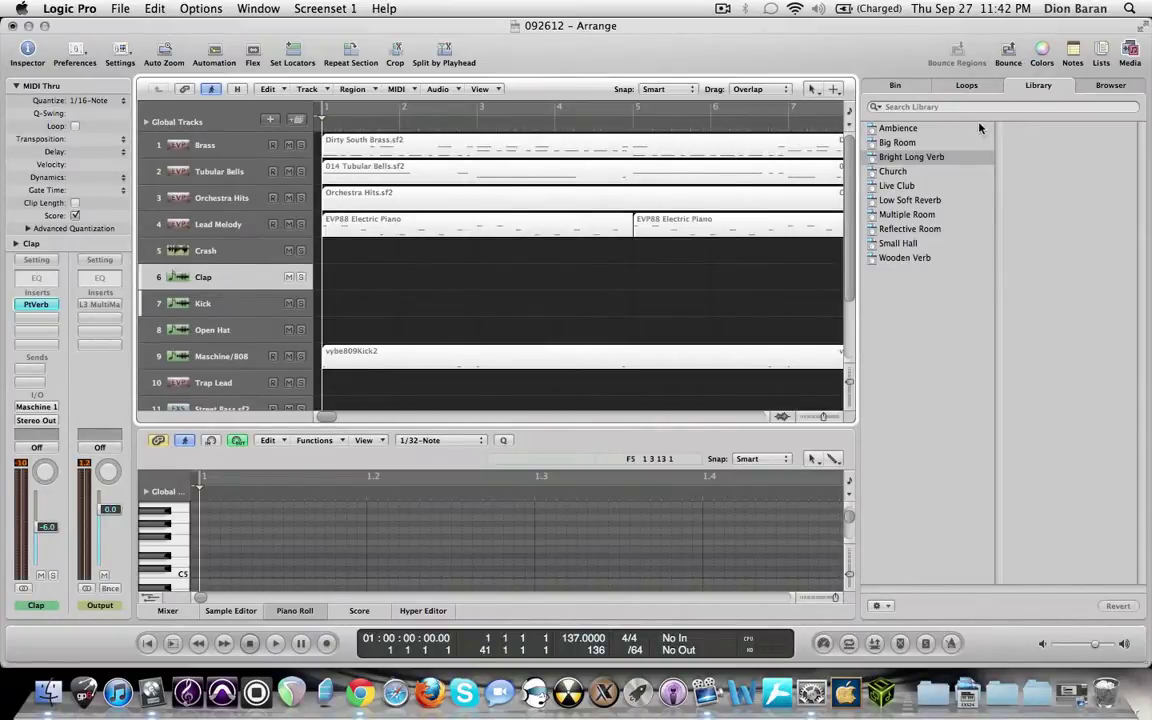
pyautogui.press('super+2')
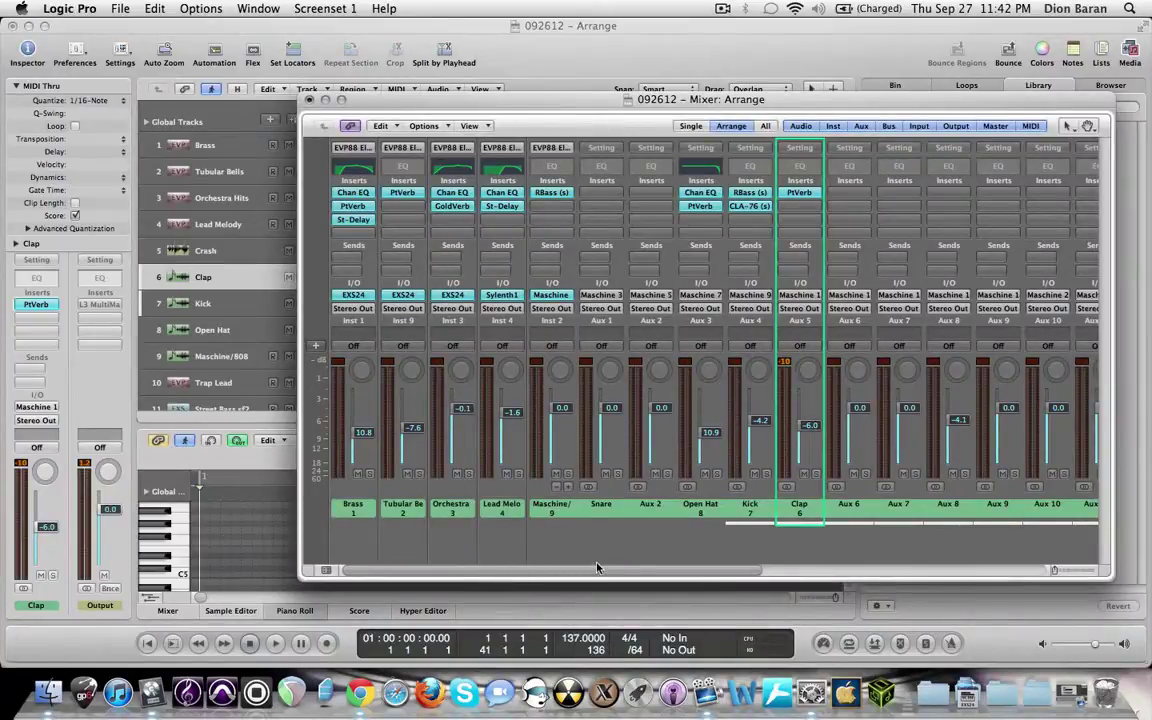
pyautogui.moveTo(604, 572); pyautogui.dragTo(921, 548)
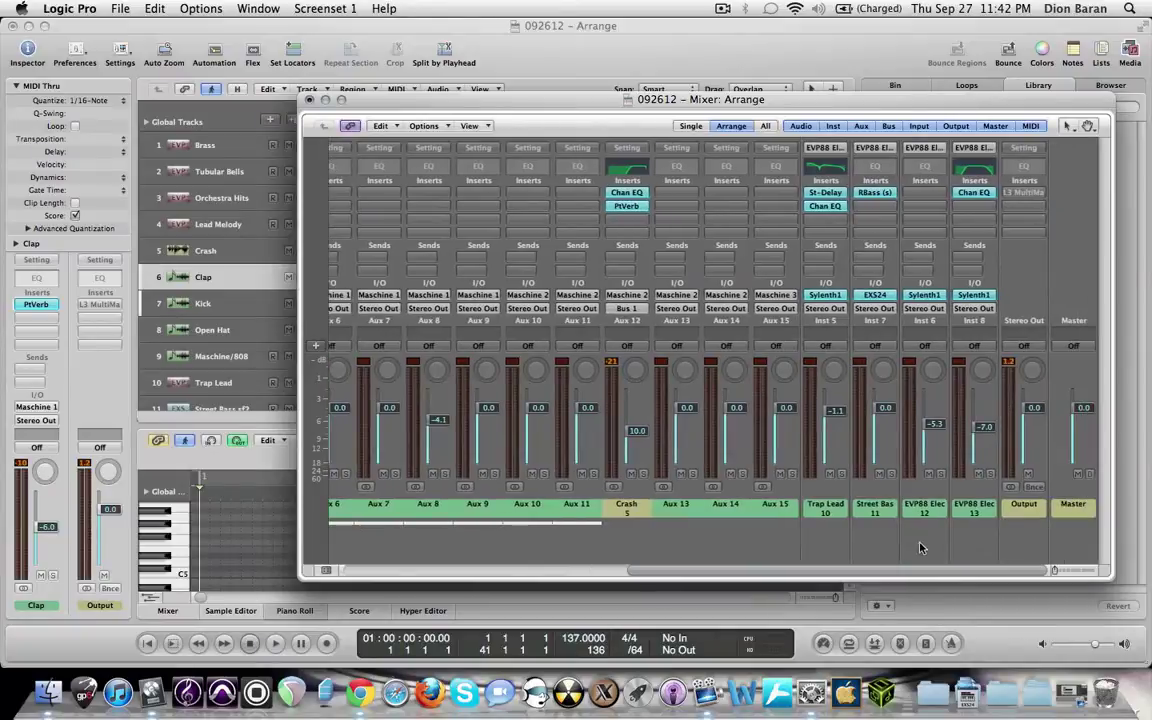
pyautogui.click(424, 126)
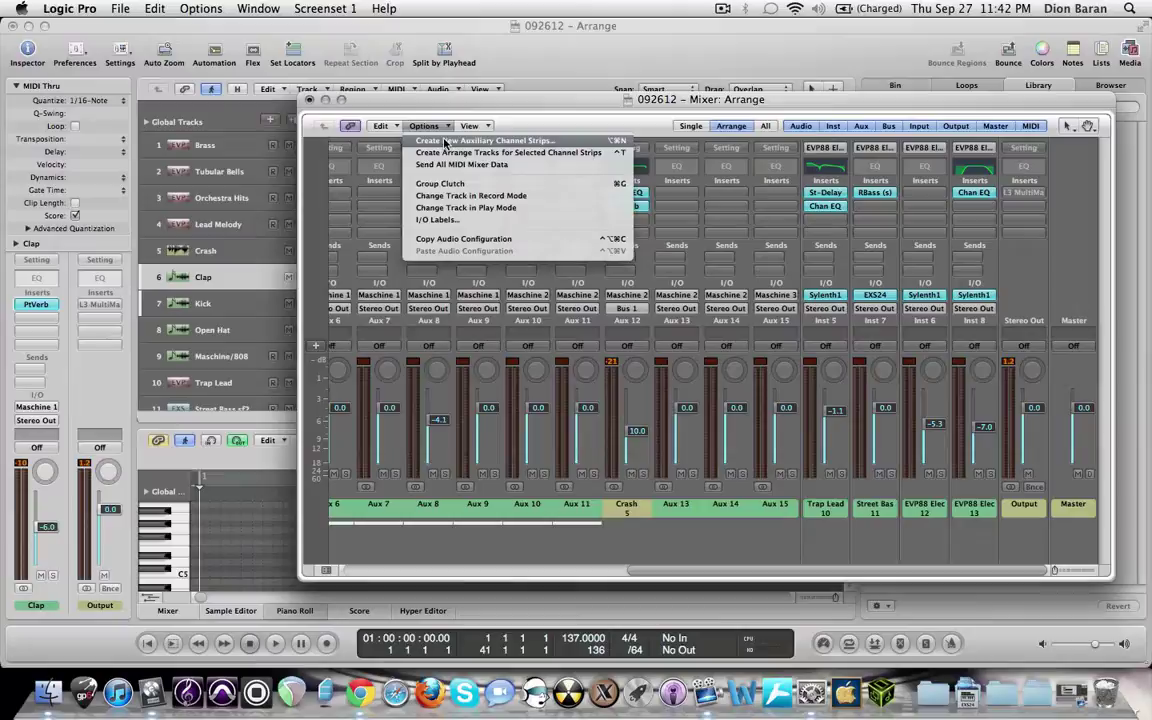
# Create a new stereo auxiliary channel strip, Aux 16
pyautogui.click(446, 141)
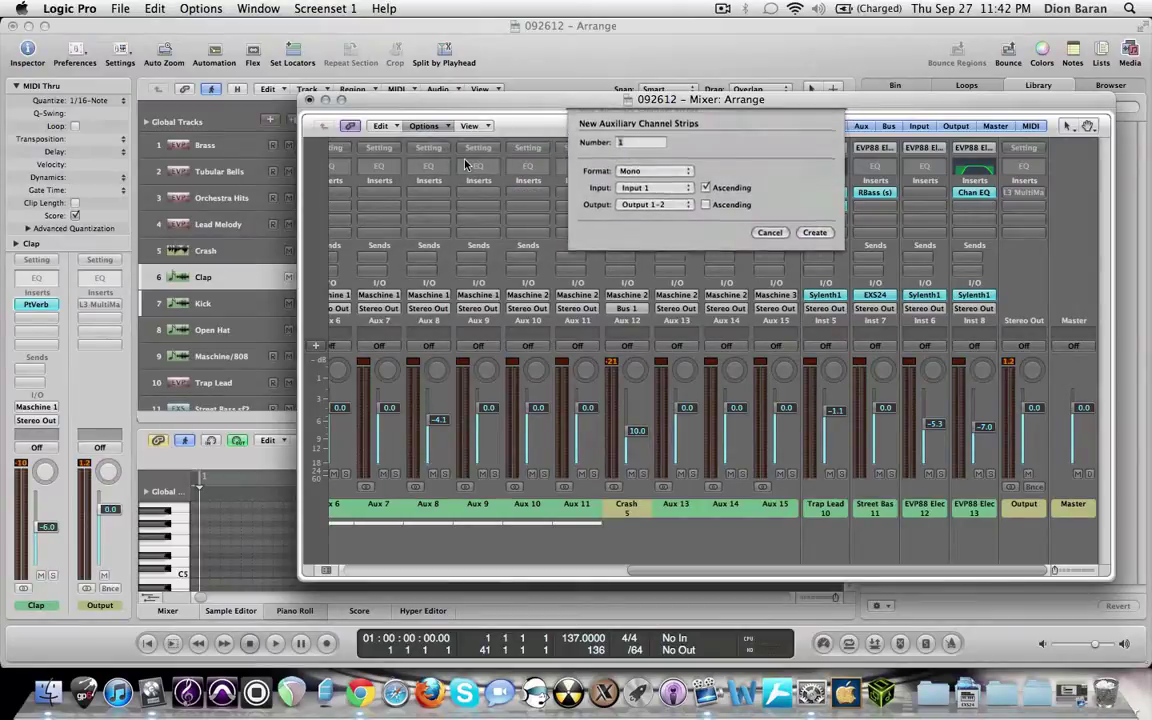
pyautogui.click(645, 172)
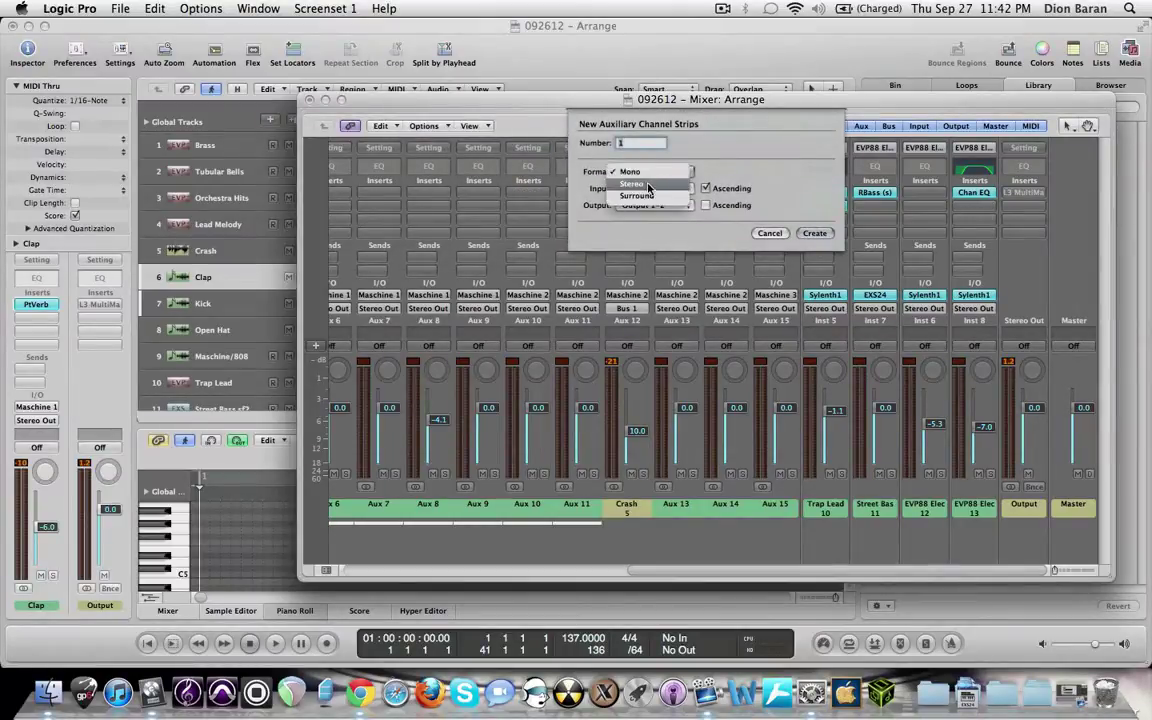
pyautogui.click(648, 187)
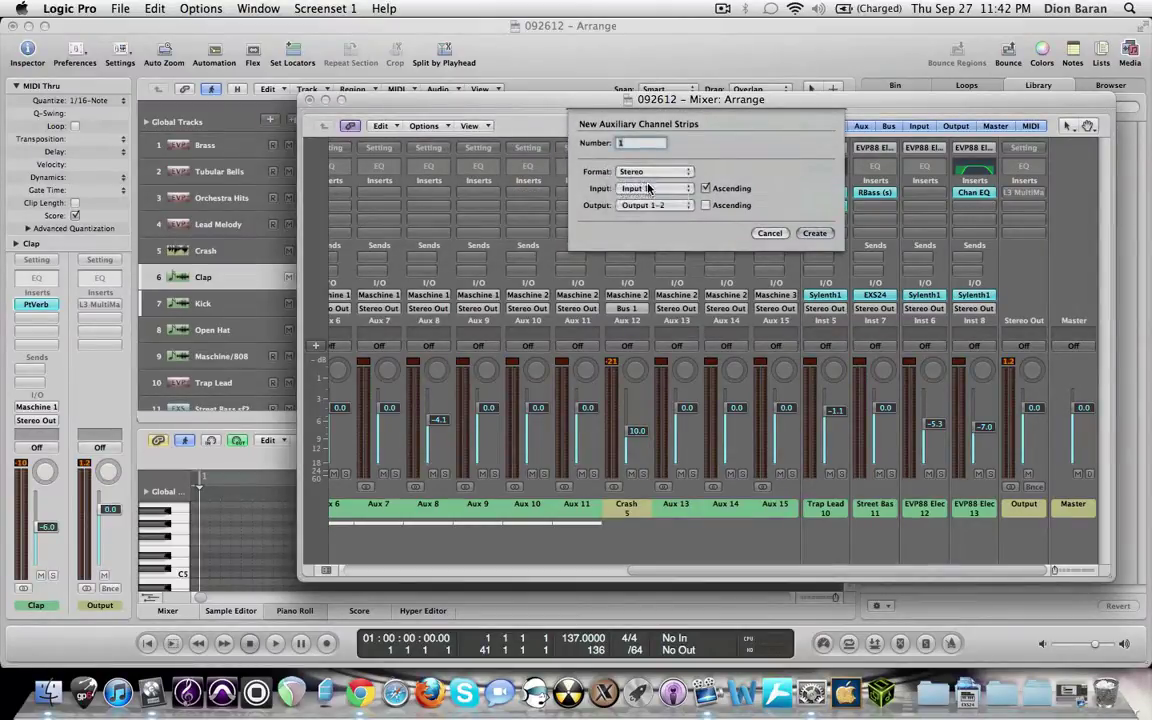
pyautogui.click(816, 233)
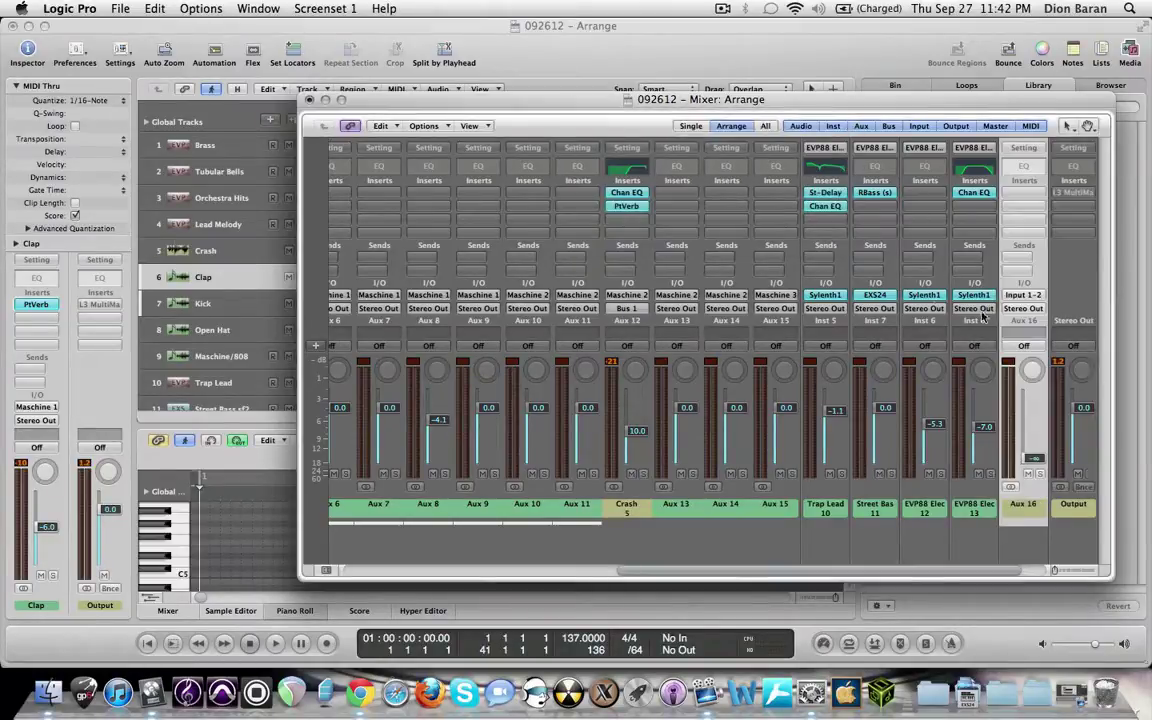
# Rename the Aux 16 strip to 'Tape Stop'
pyautogui.doubleClick(1027, 511)
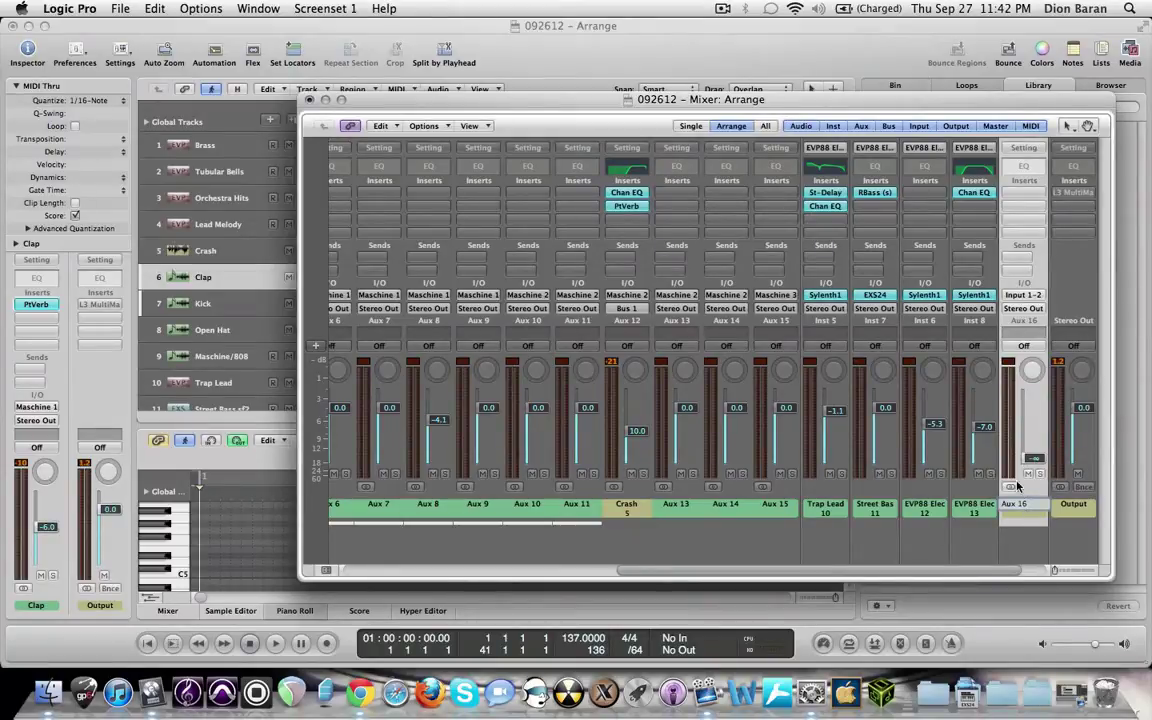
pyautogui.write('Tape Stop')
pyautogui.press('Return')
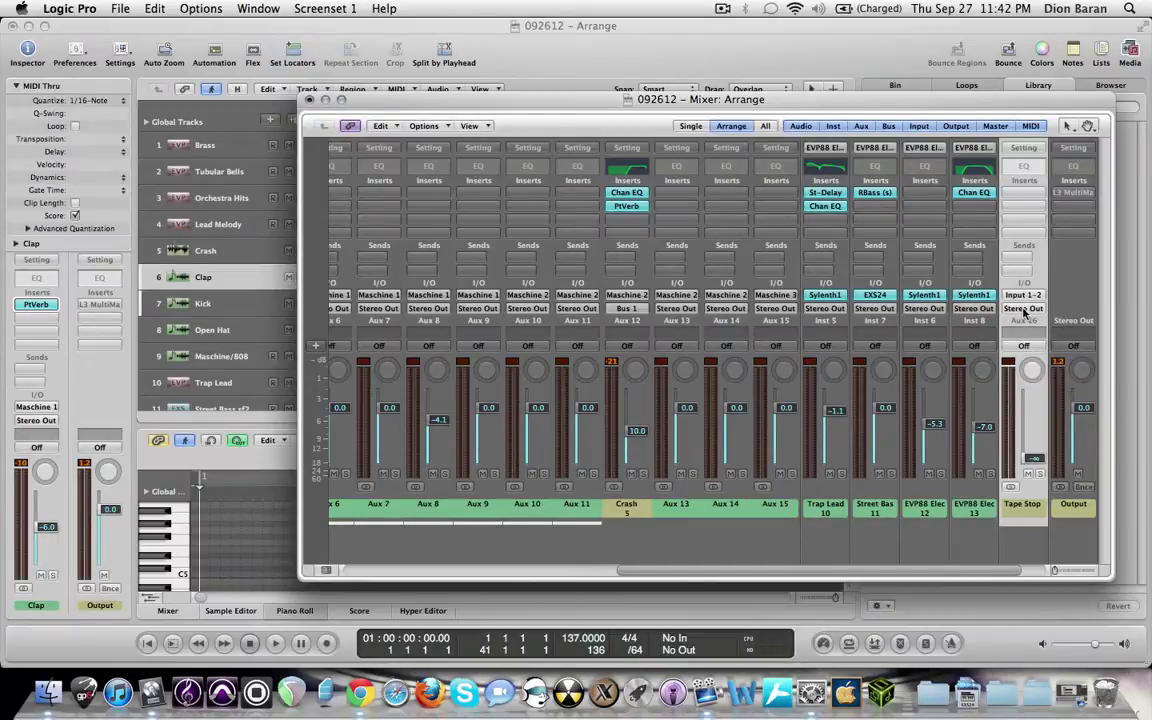
# Set the Tape Stop aux strip's input to Bus 1 instead of Input 1–2
pyautogui.click(1024, 312)
pyautogui.click(1034, 296)
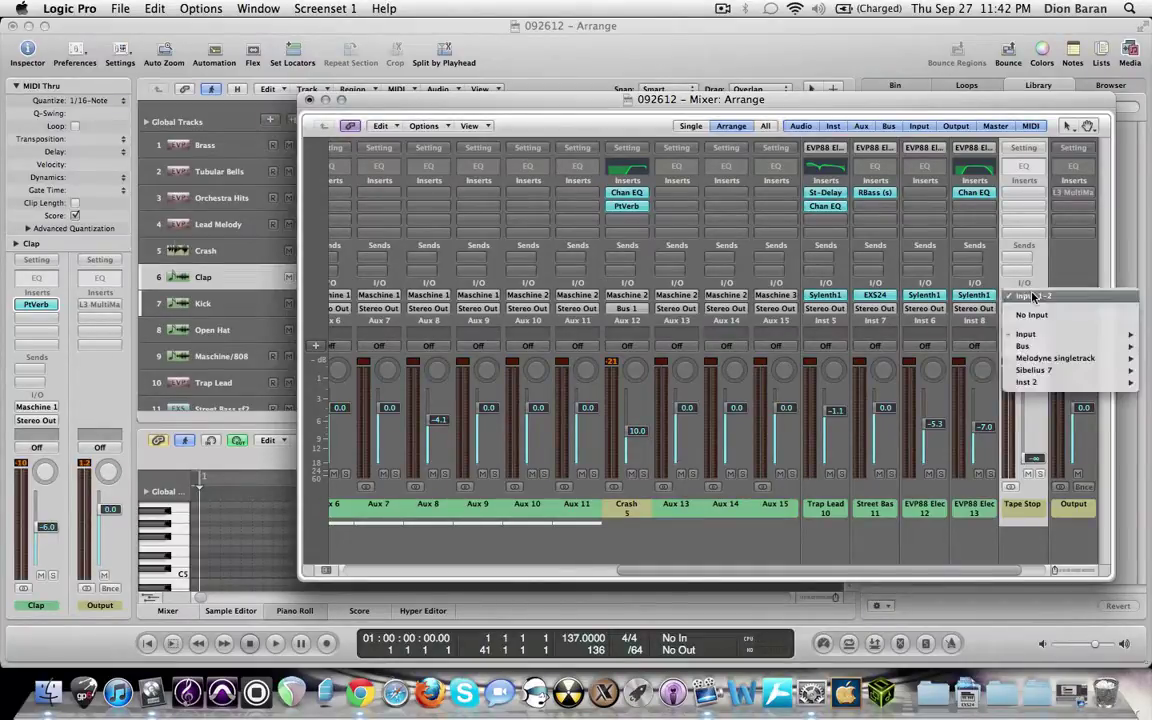
pyautogui.moveTo(1035, 346)
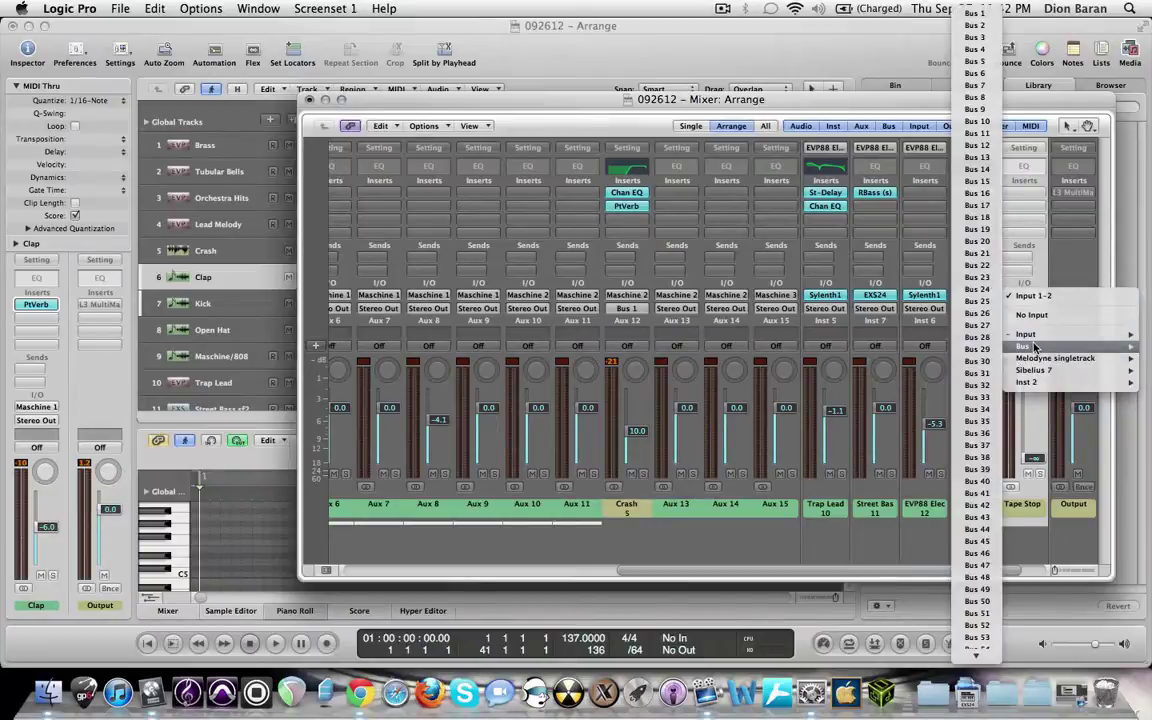
pyautogui.click(973, 13)
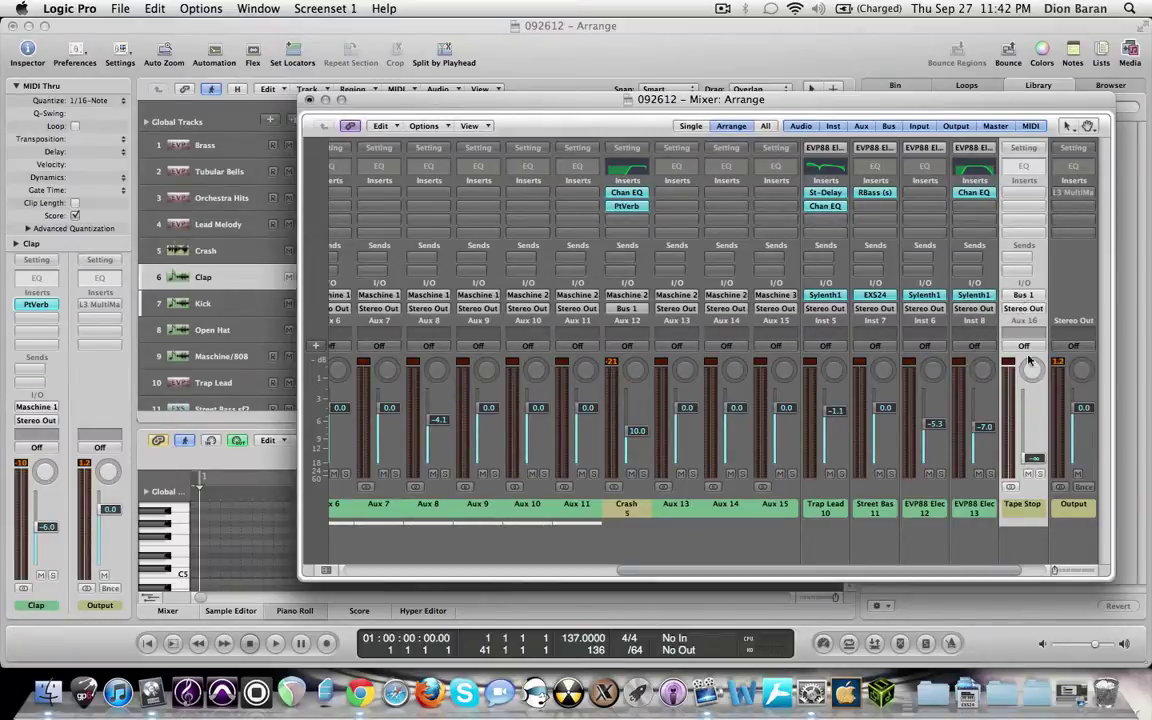
pyautogui.moveTo(969, 574); pyautogui.dragTo(628, 558)
pyautogui.moveTo(622, 92); pyautogui.dragTo(512, 99)
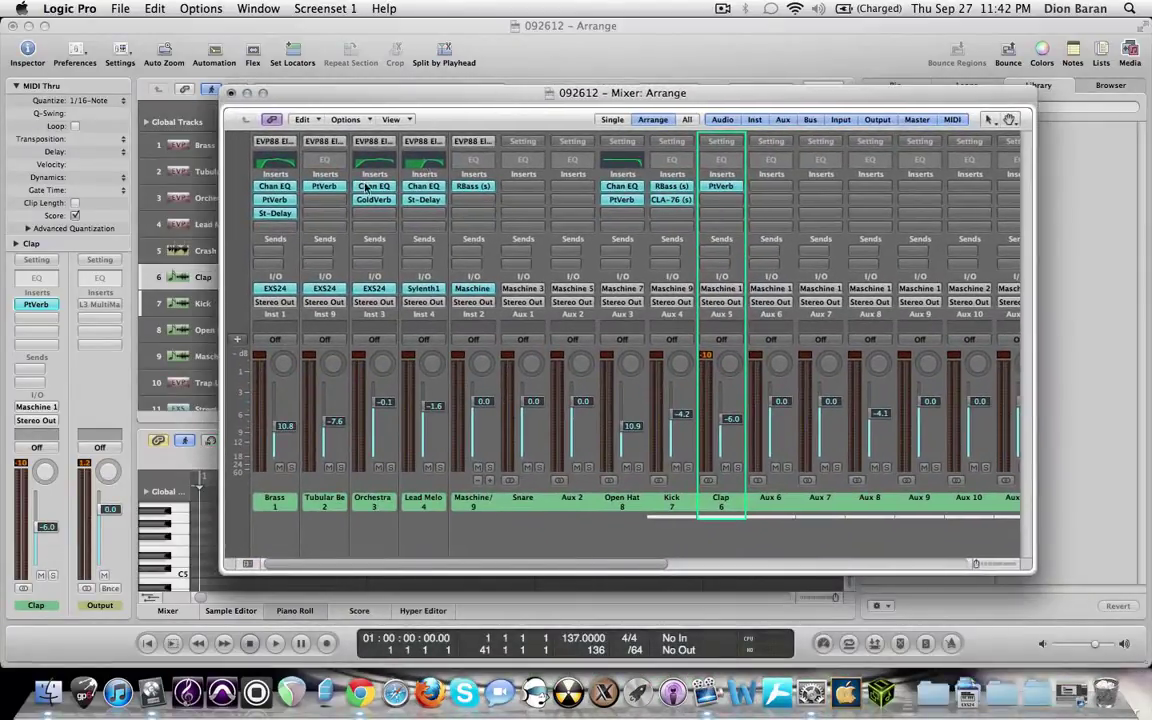
# Route the Brass channel's output to Bus 1
pyautogui.click(274, 305)
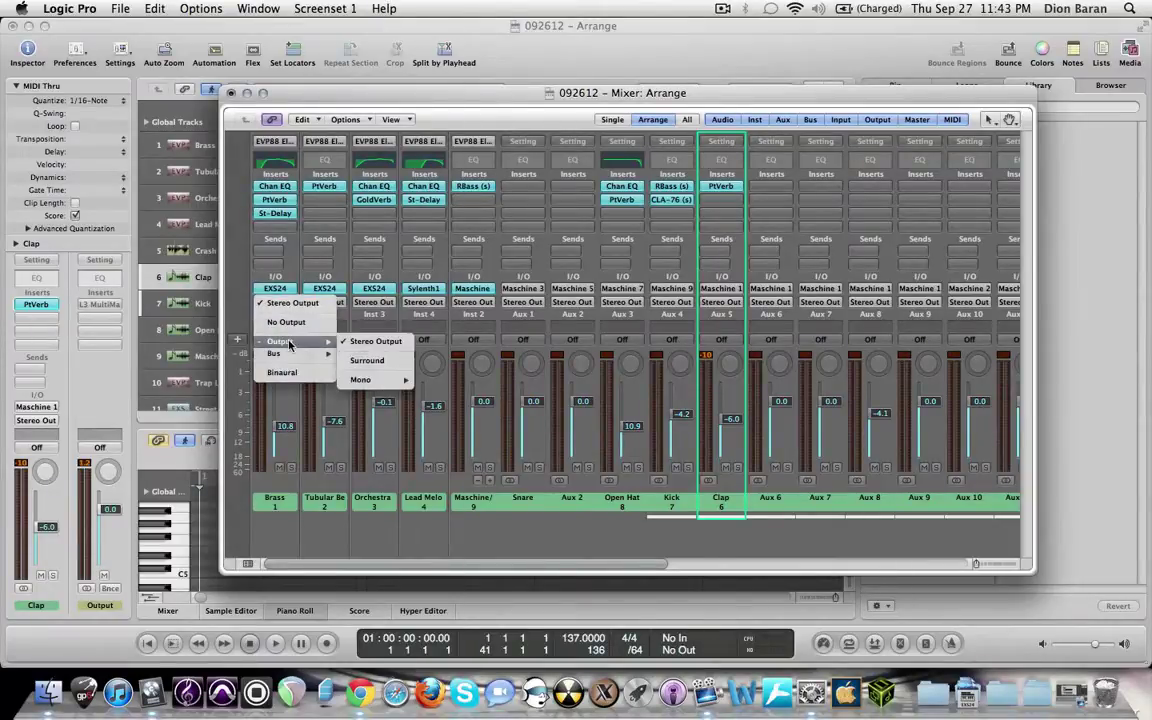
pyautogui.moveTo(292, 357)
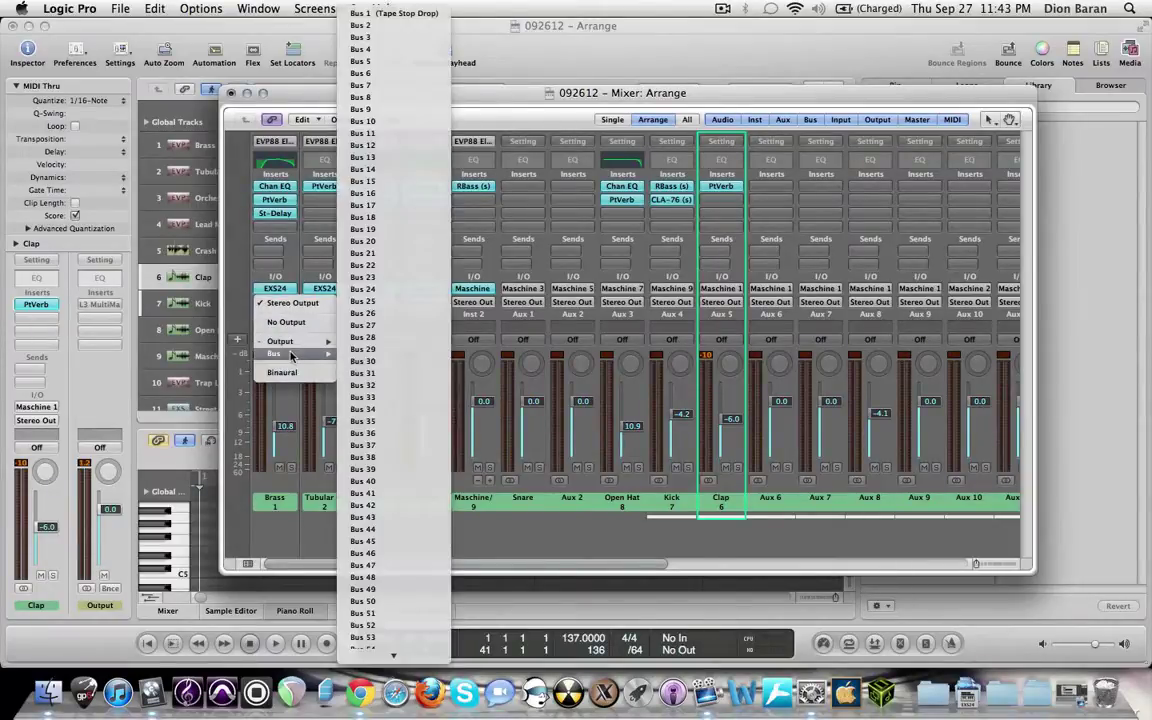
pyautogui.click(397, 15)
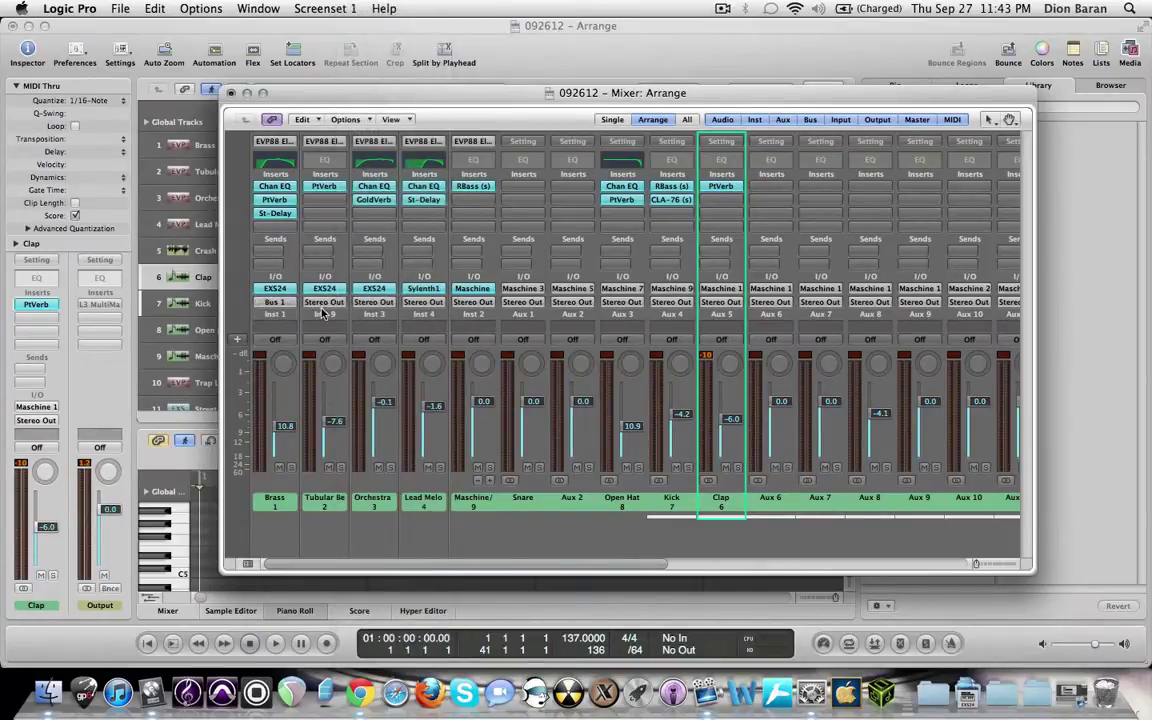
pyautogui.moveTo(391, 86); pyautogui.dragTo(547, 246)
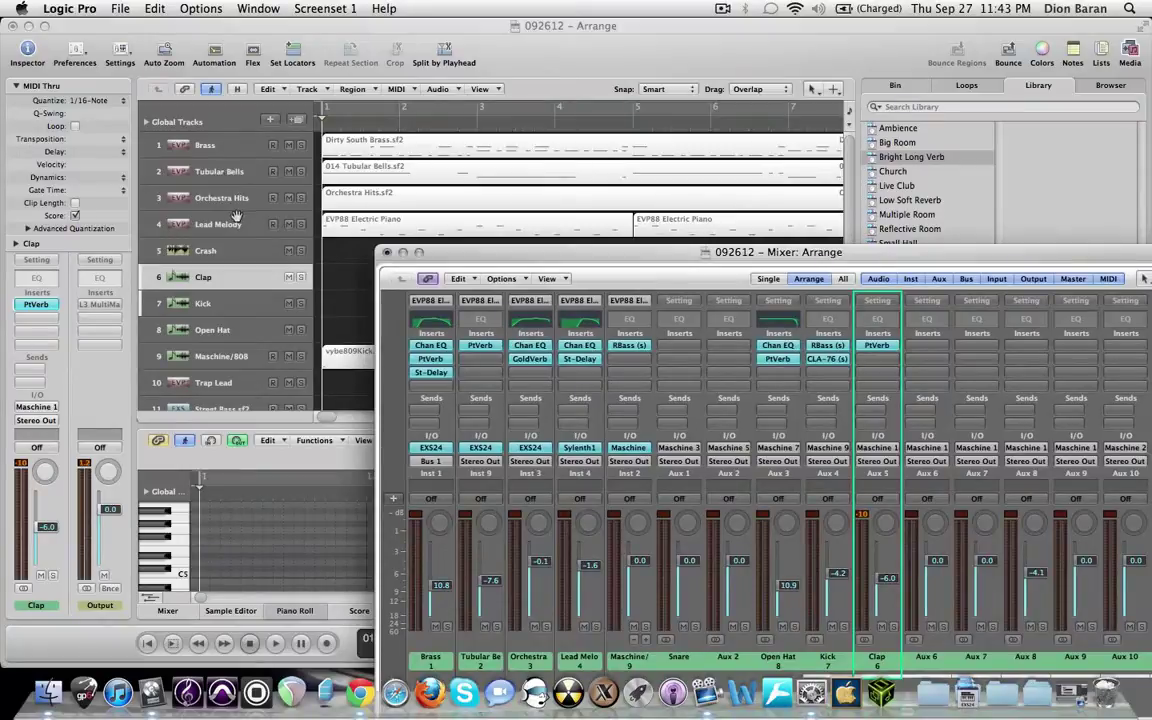
pyautogui.click(419, 252)
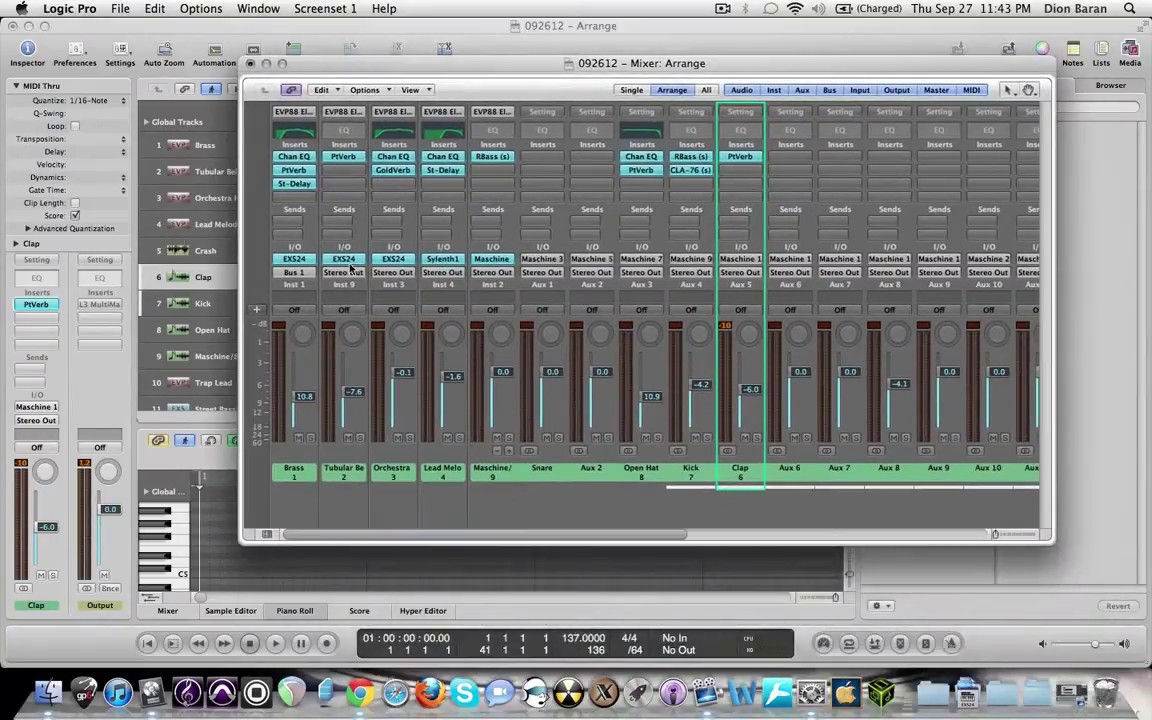
# Route the Tubular Bells, Orchestra and Lead Melody outputs to Bus 1 as well
pyautogui.click(347, 278)
pyautogui.moveTo(342, 324)
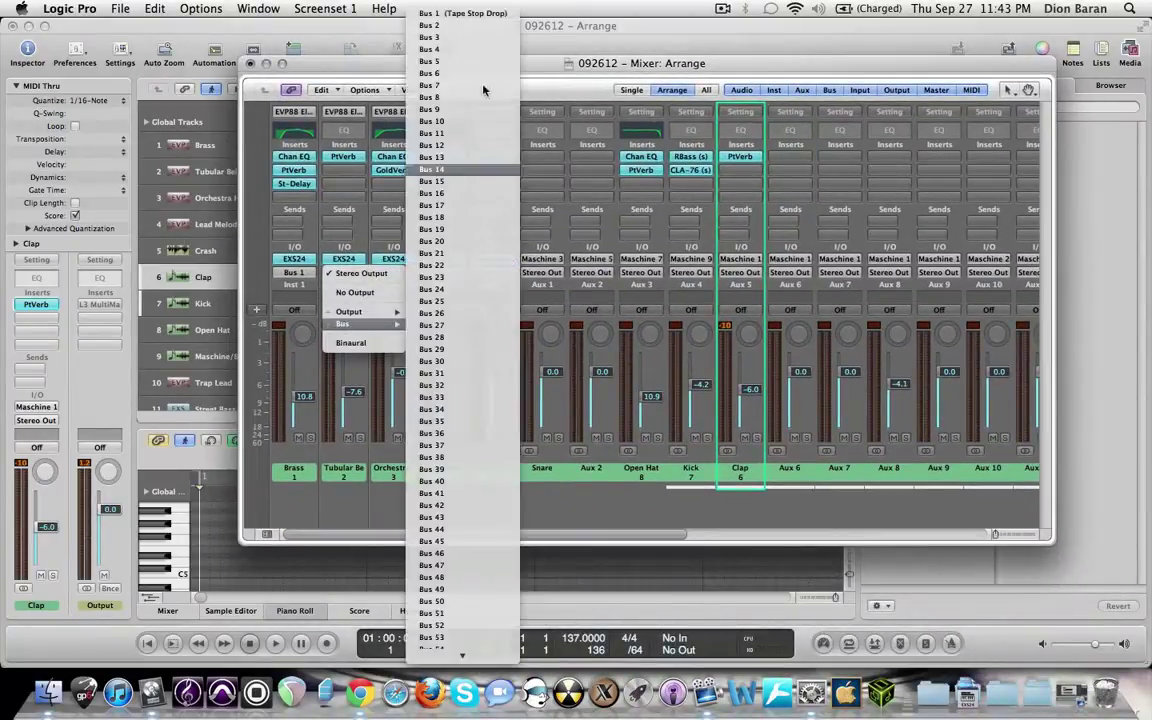
pyautogui.click(465, 15)
pyautogui.click(400, 278)
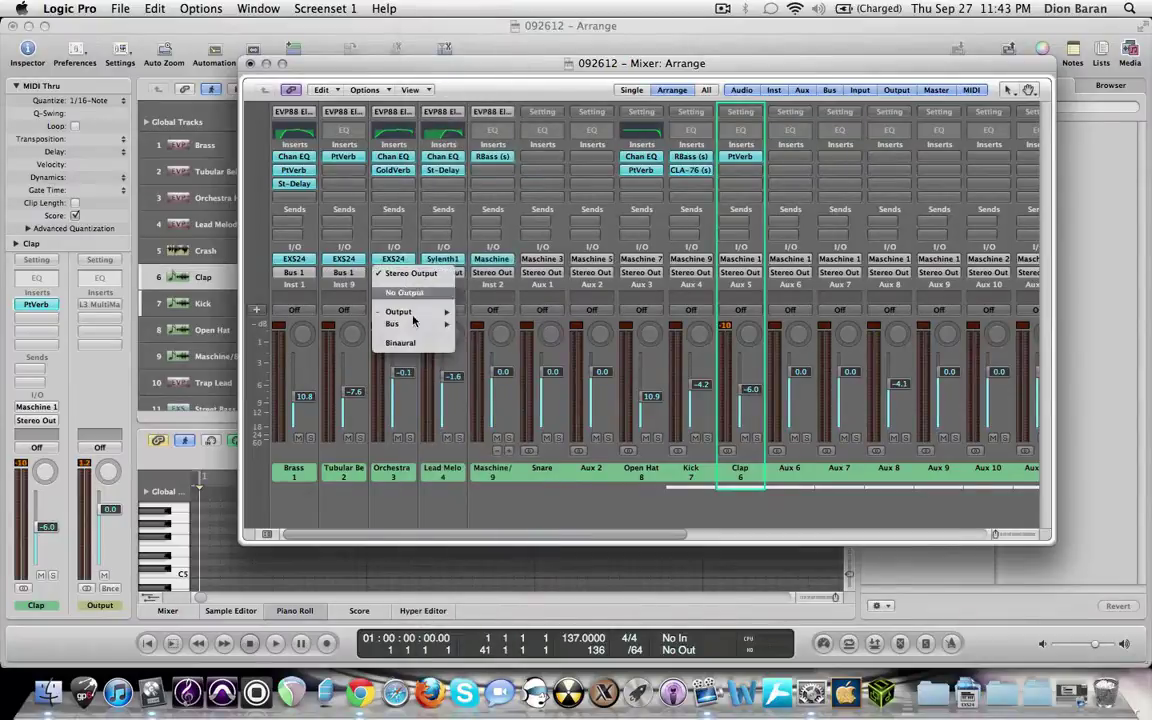
pyautogui.moveTo(428, 325)
pyautogui.click(482, 12)
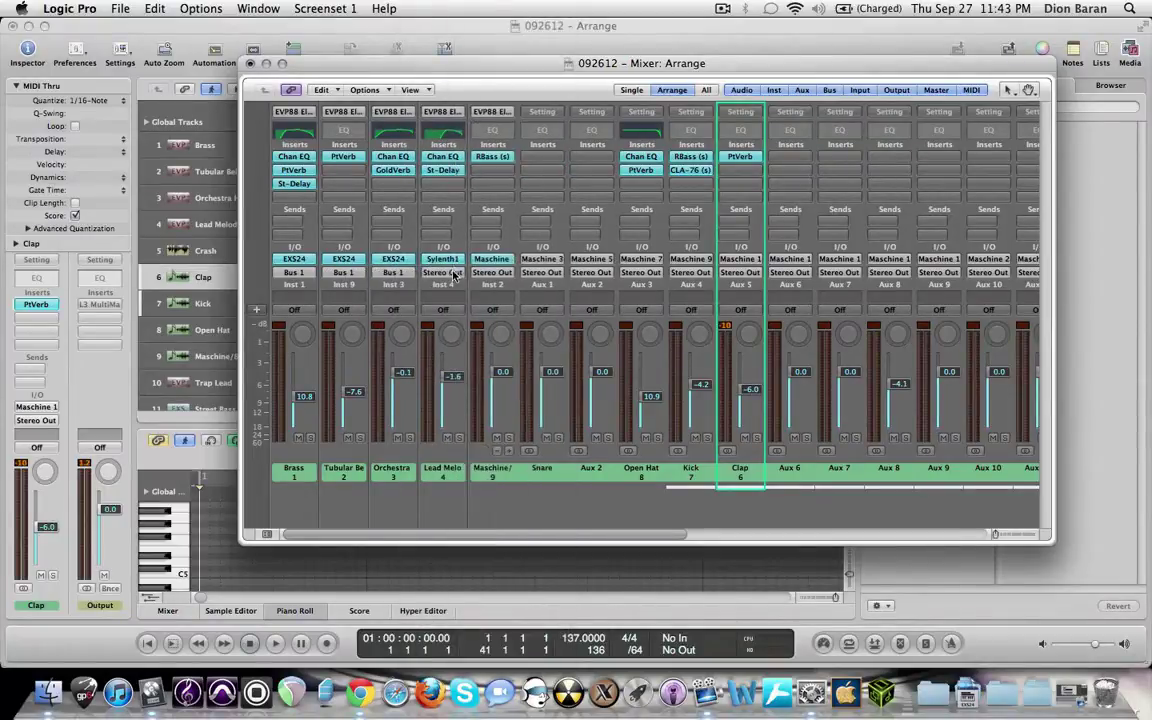
pyautogui.click(443, 272)
pyautogui.moveTo(440, 324)
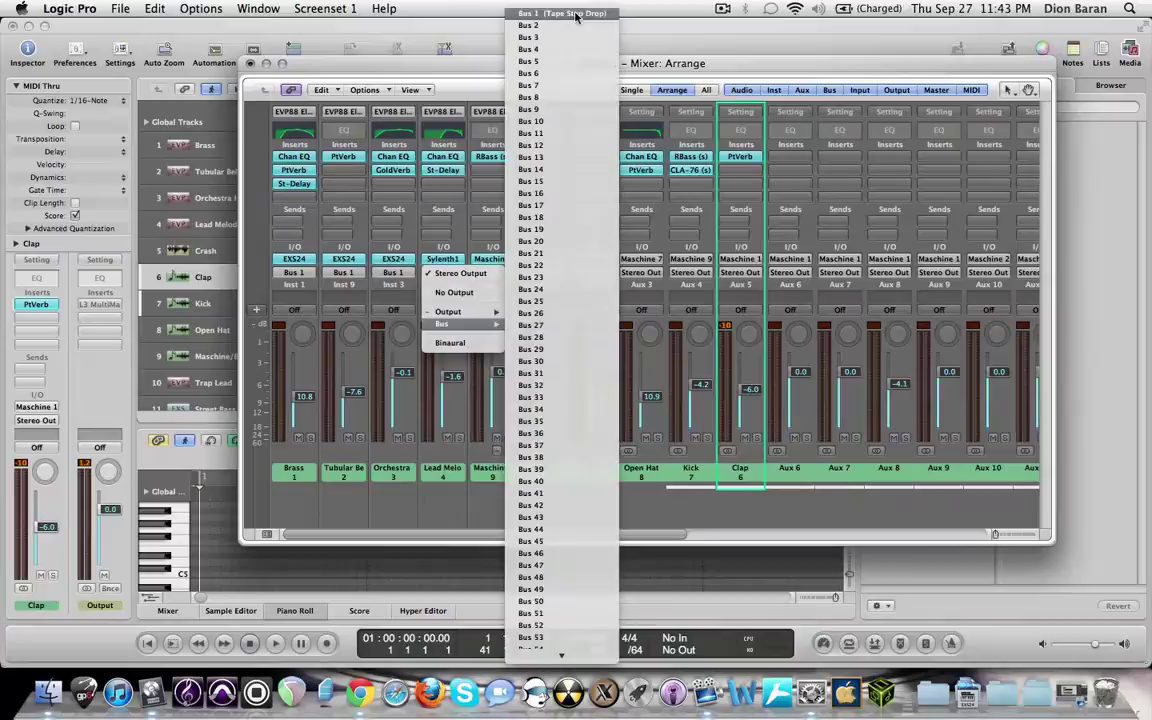
pyautogui.click(530, 13)
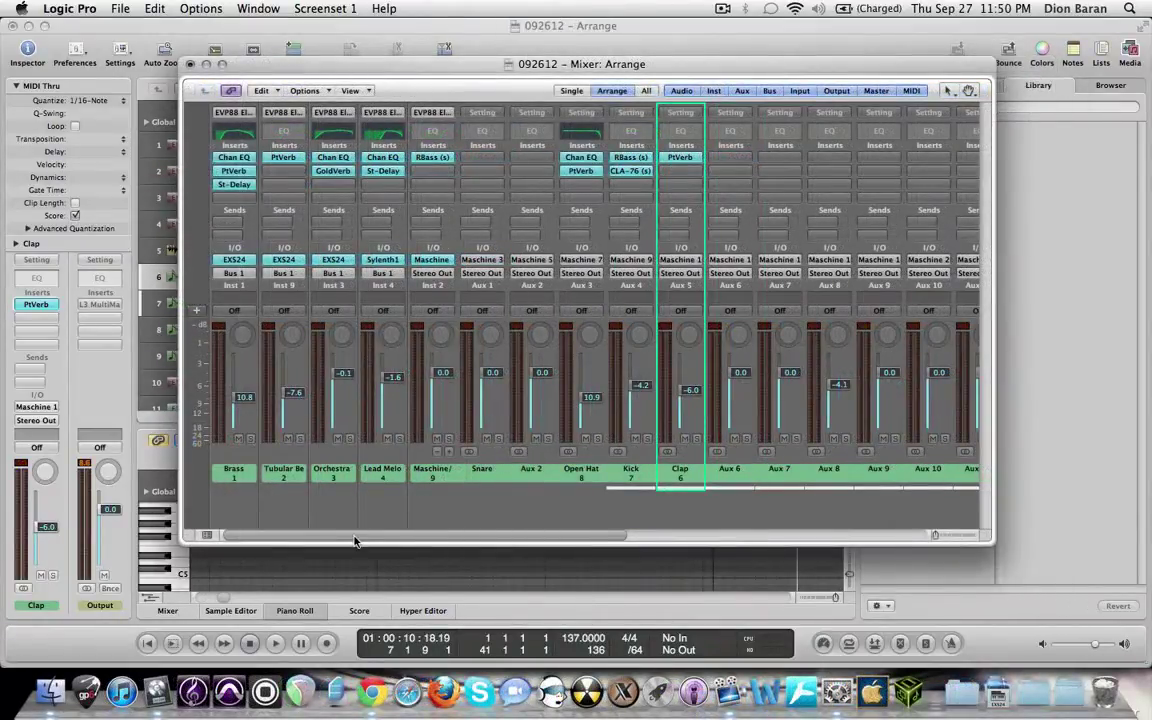
# Insert Sugar Bytes Effectrix (Stereo) in the Tape Stop channel's first insert slot
pyautogui.moveTo(355, 541); pyautogui.dragTo(690, 520)
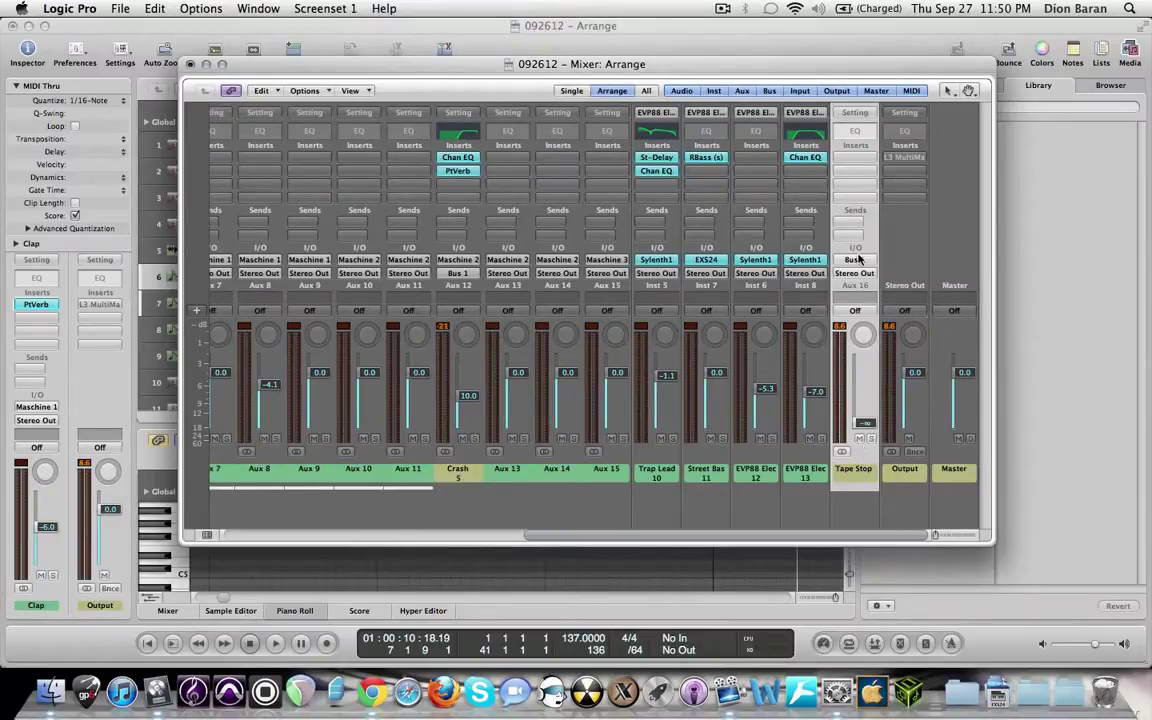
pyautogui.click(855, 157)
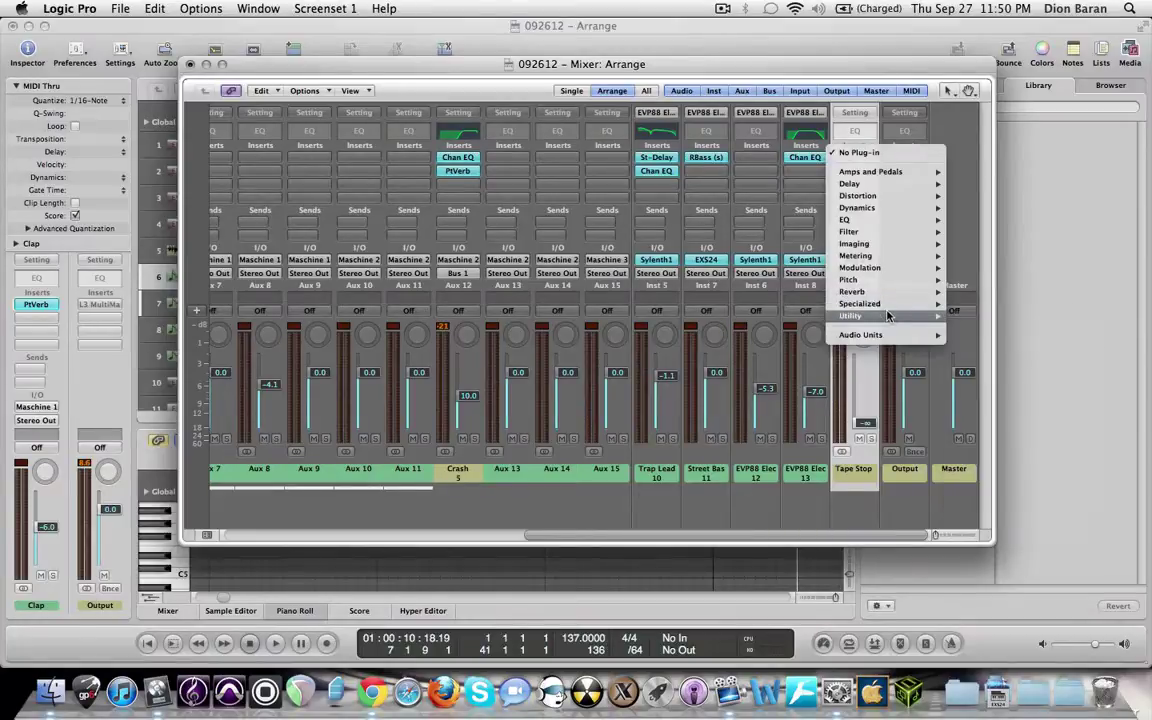
pyautogui.moveTo(893, 342)
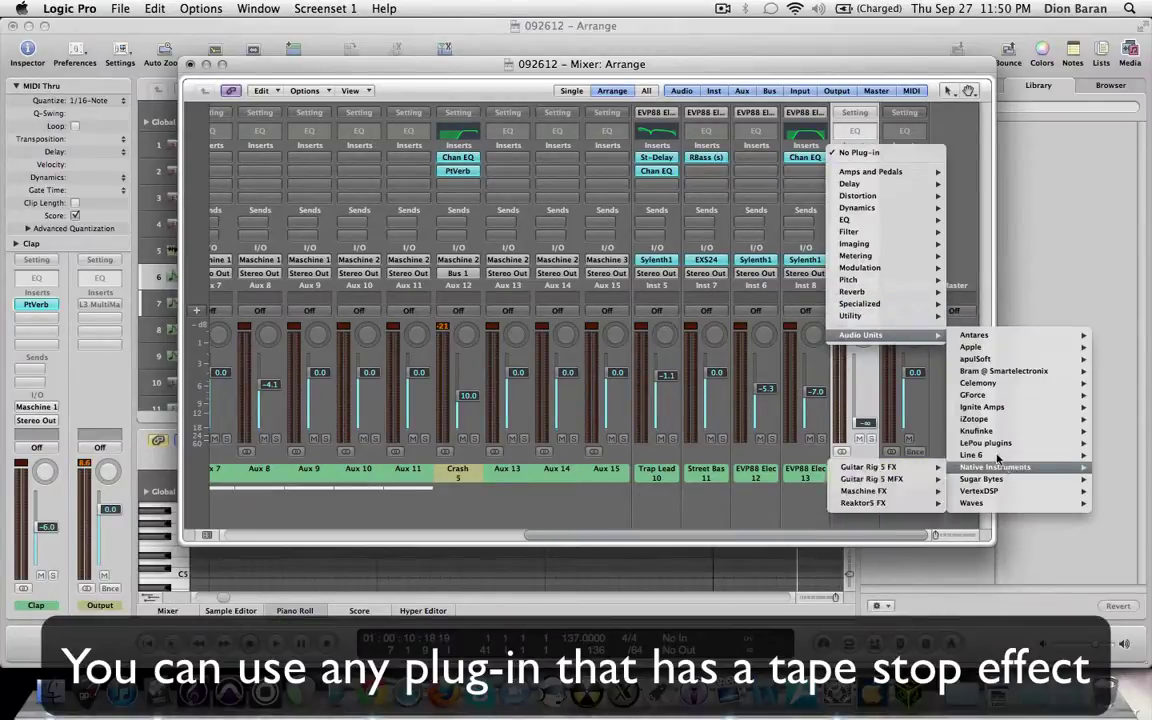
pyautogui.moveTo(980, 479)
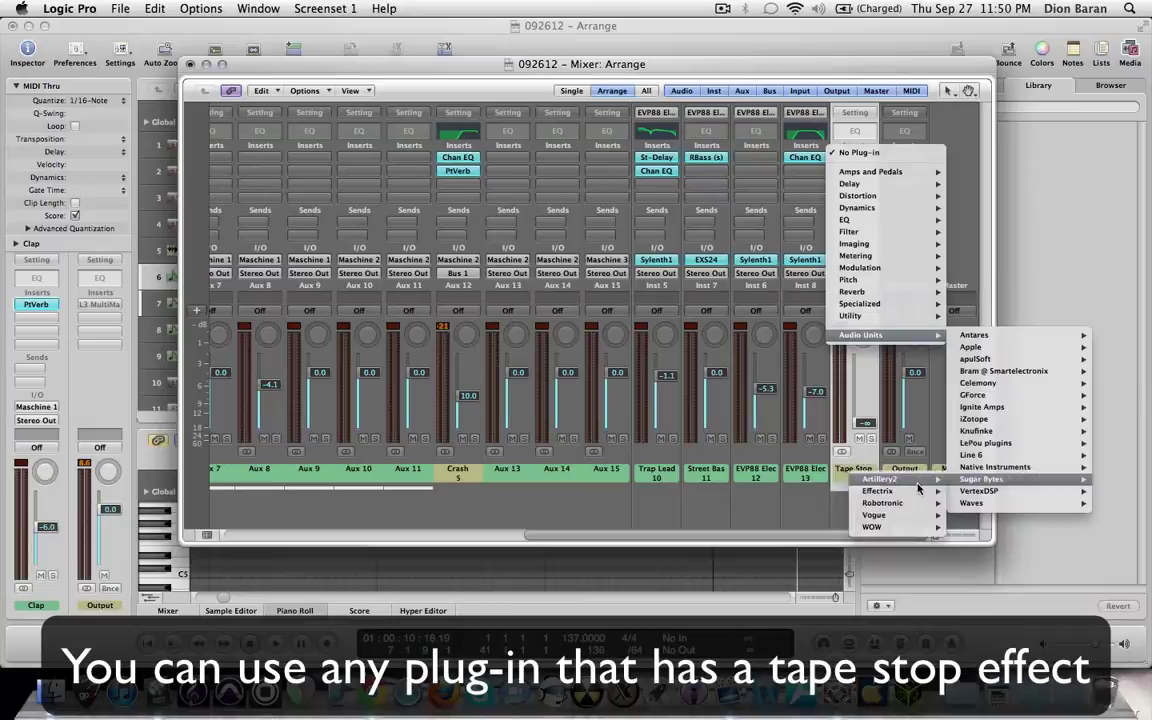
pyautogui.moveTo(916, 494)
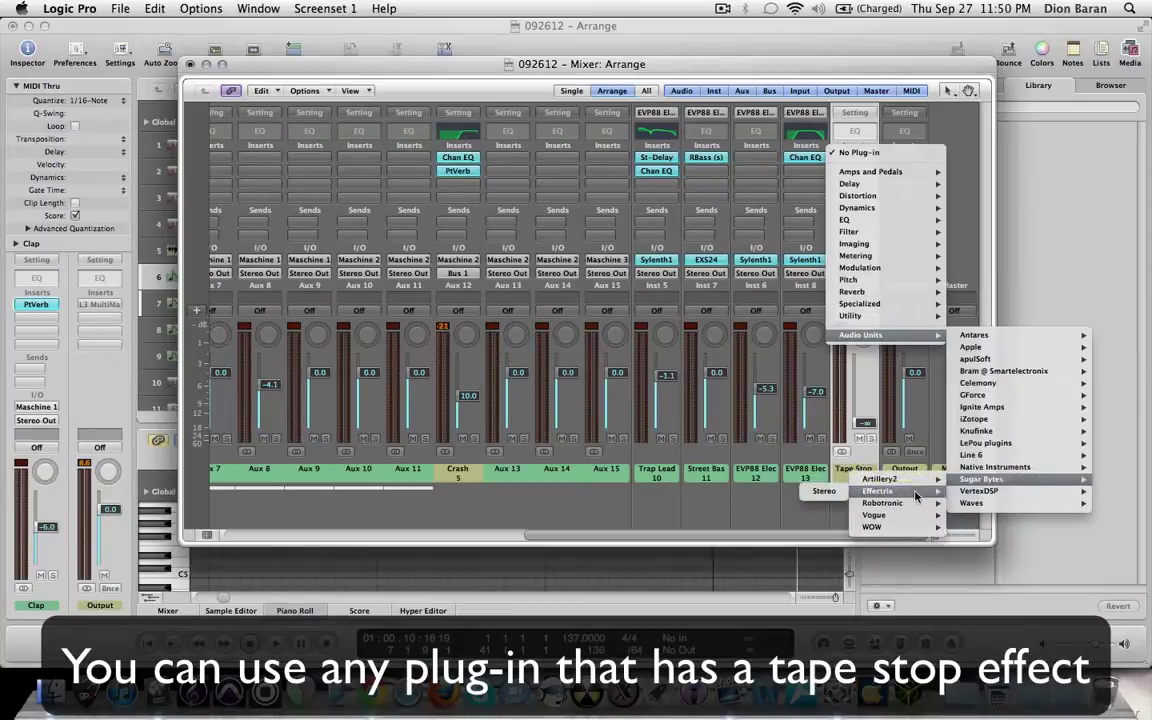
pyautogui.click(826, 495)
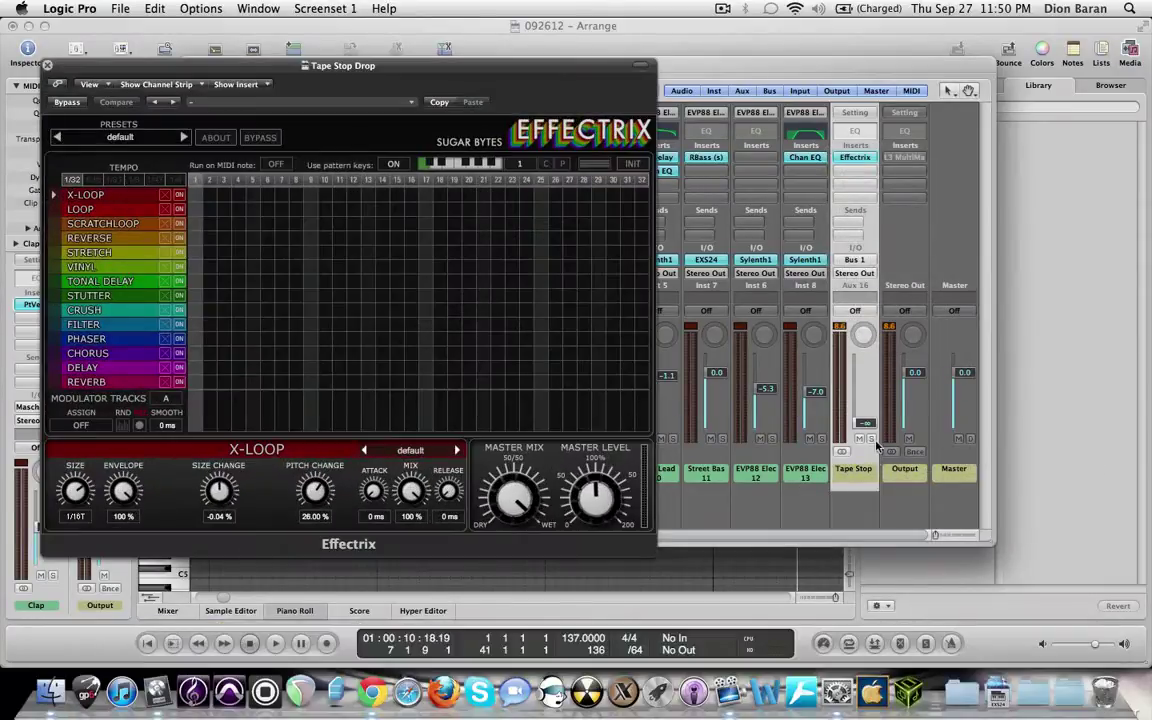
# Raise the Tape Stop channel fader up from silence and move the Effectrix window aside
pyautogui.moveTo(866, 428); pyautogui.dragTo(863, 346)
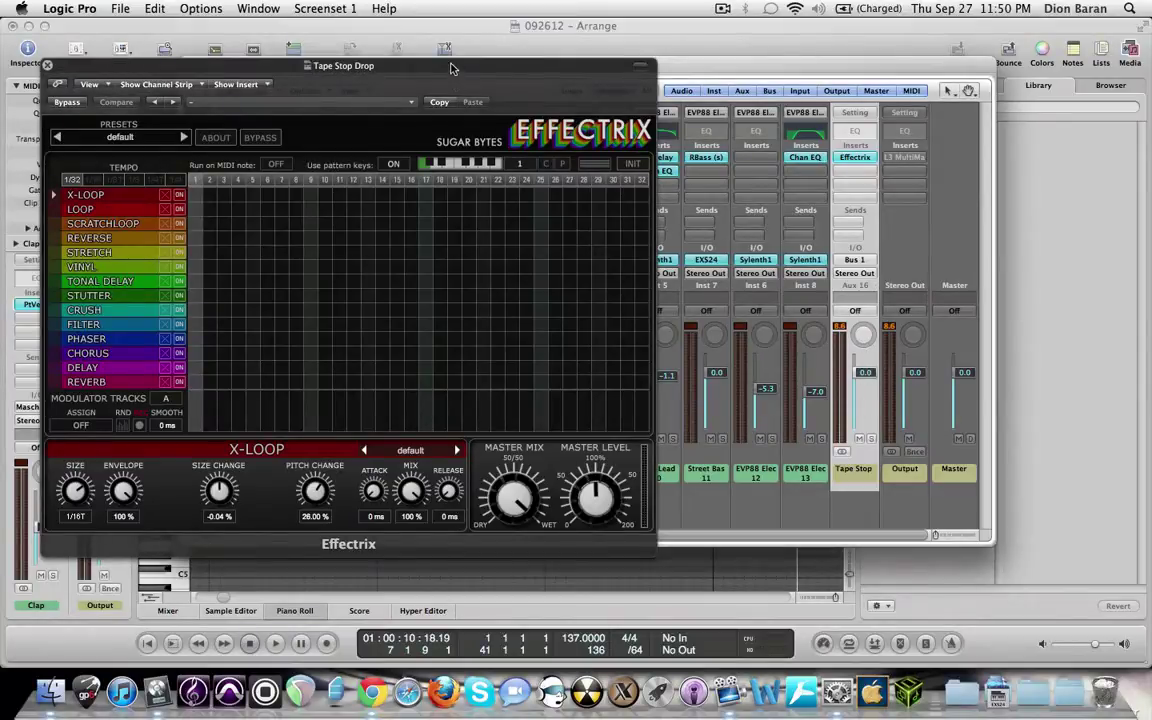
pyautogui.moveTo(451, 68); pyautogui.dragTo(760, 73)
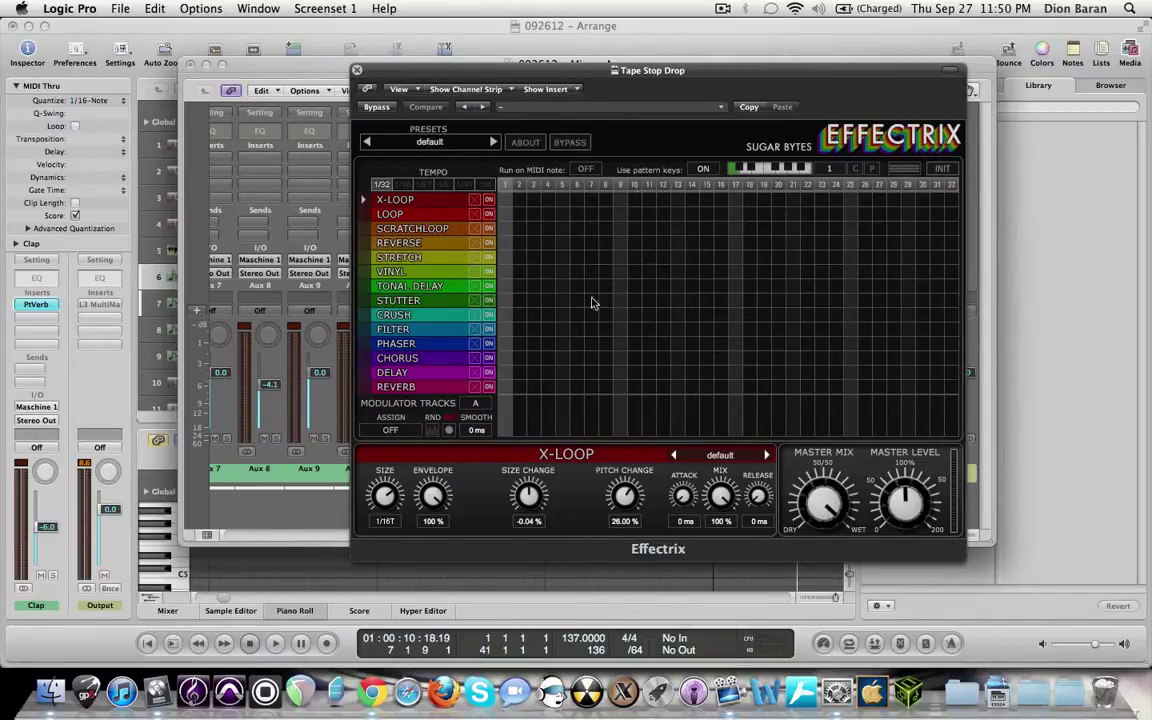
# Fill Effectrix's Vinyl row from step 17 through step 32
pyautogui.click(738, 272)
pyautogui.moveTo(738, 272); pyautogui.dragTo(978, 276)
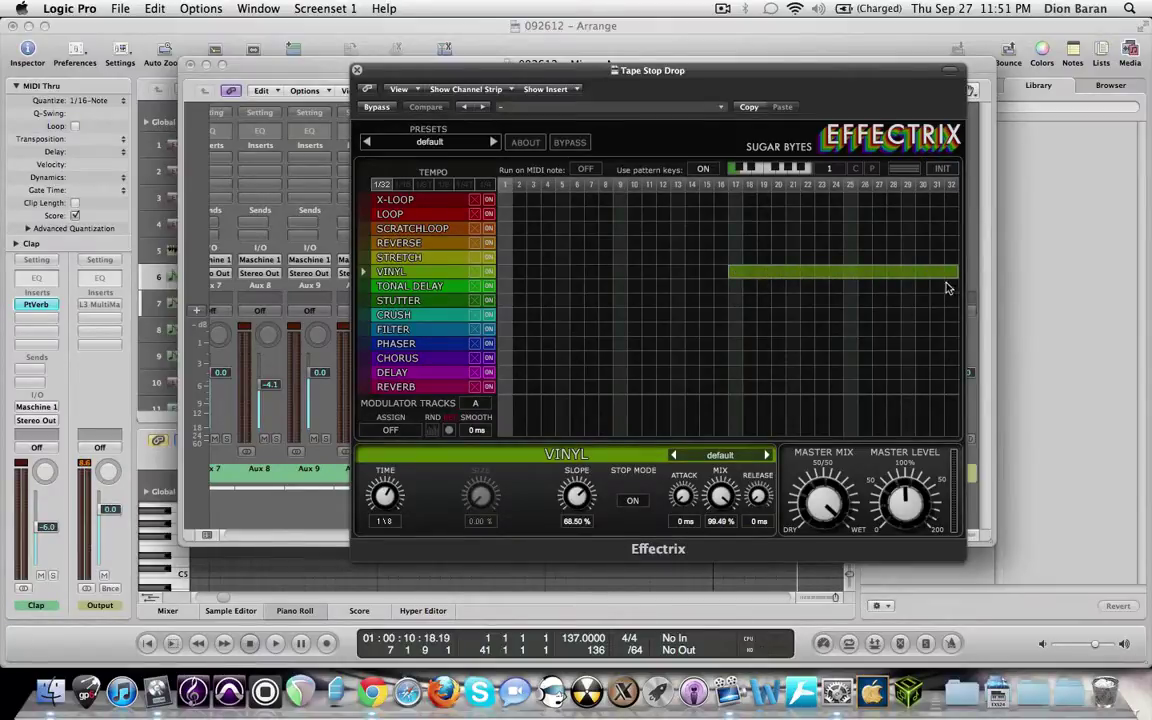
pyautogui.moveTo(544, 78); pyautogui.dragTo(643, 127)
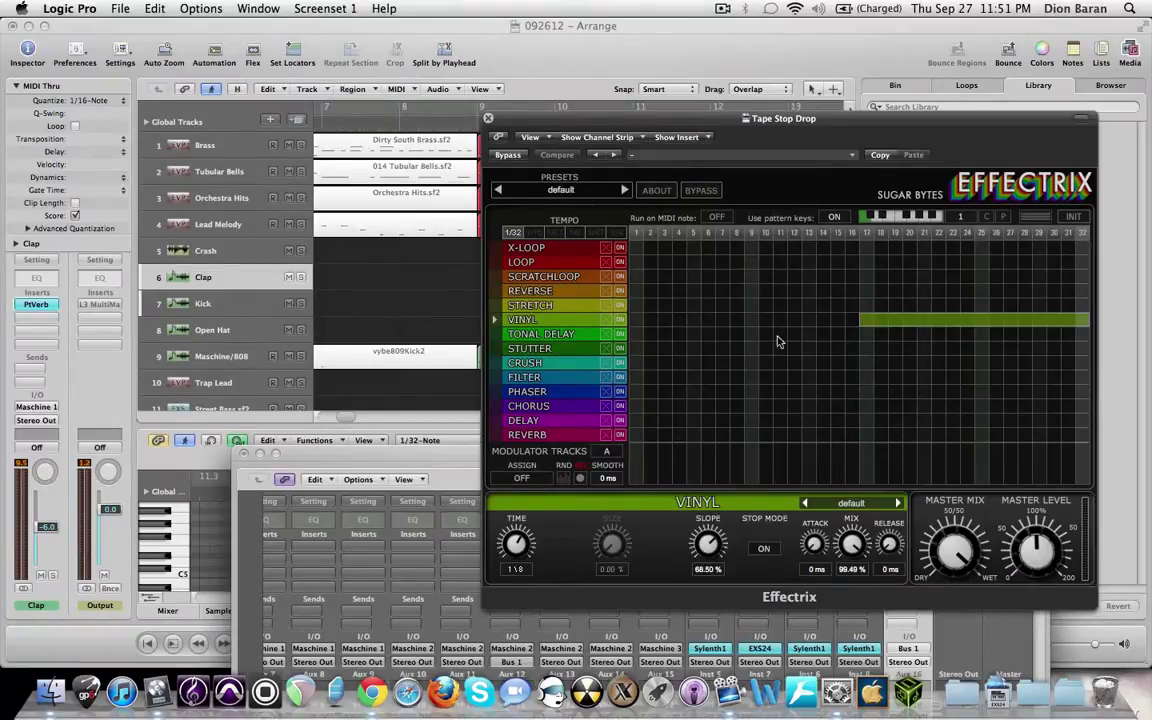
# Return to the song start and start playback to audition the Vinyl effect
pyautogui.moveTo(700, 121)
pyautogui.mouseDown()
pyautogui.moveTo(869, 338)
pyautogui.moveTo(830, 269)
pyautogui.moveTo(710, 135)
pyautogui.mouseUp()
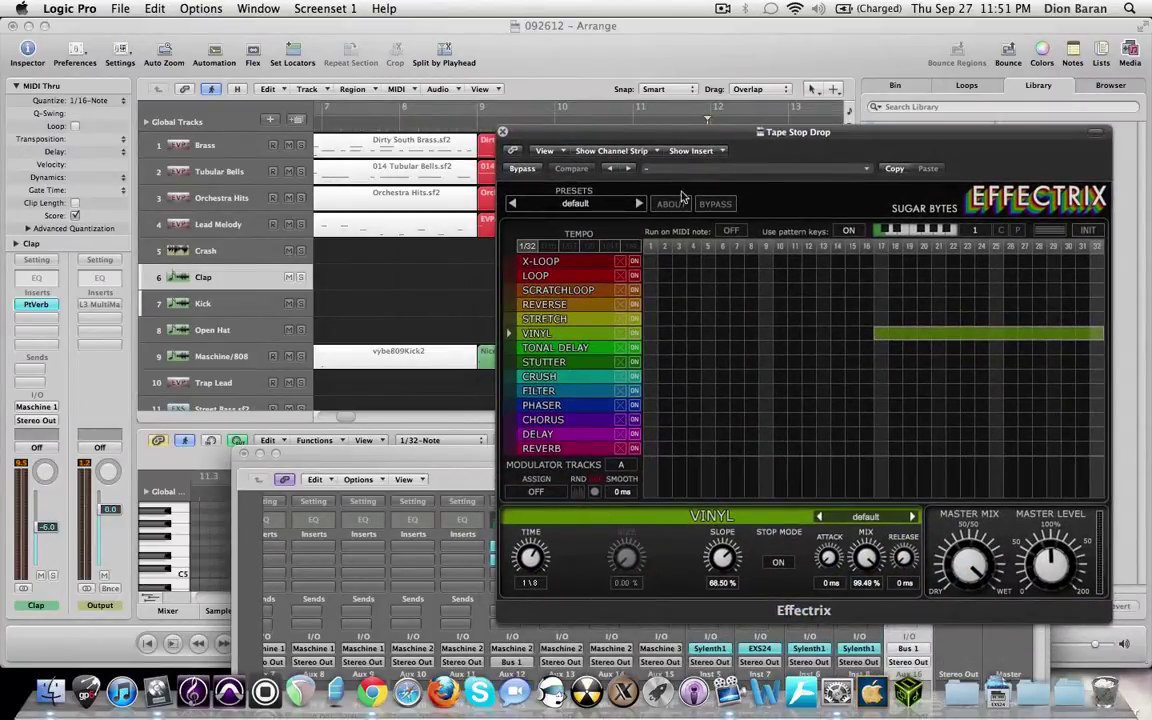
pyautogui.moveTo(662, 128); pyautogui.dragTo(808, 251)
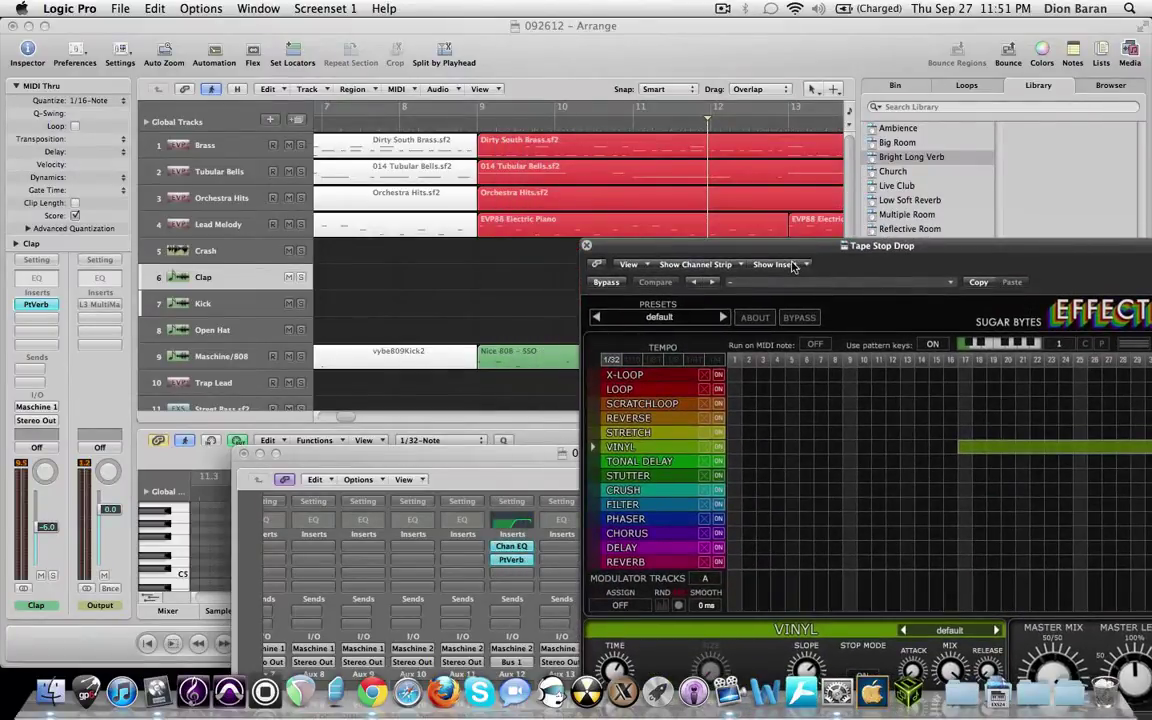
pyautogui.press('Return')
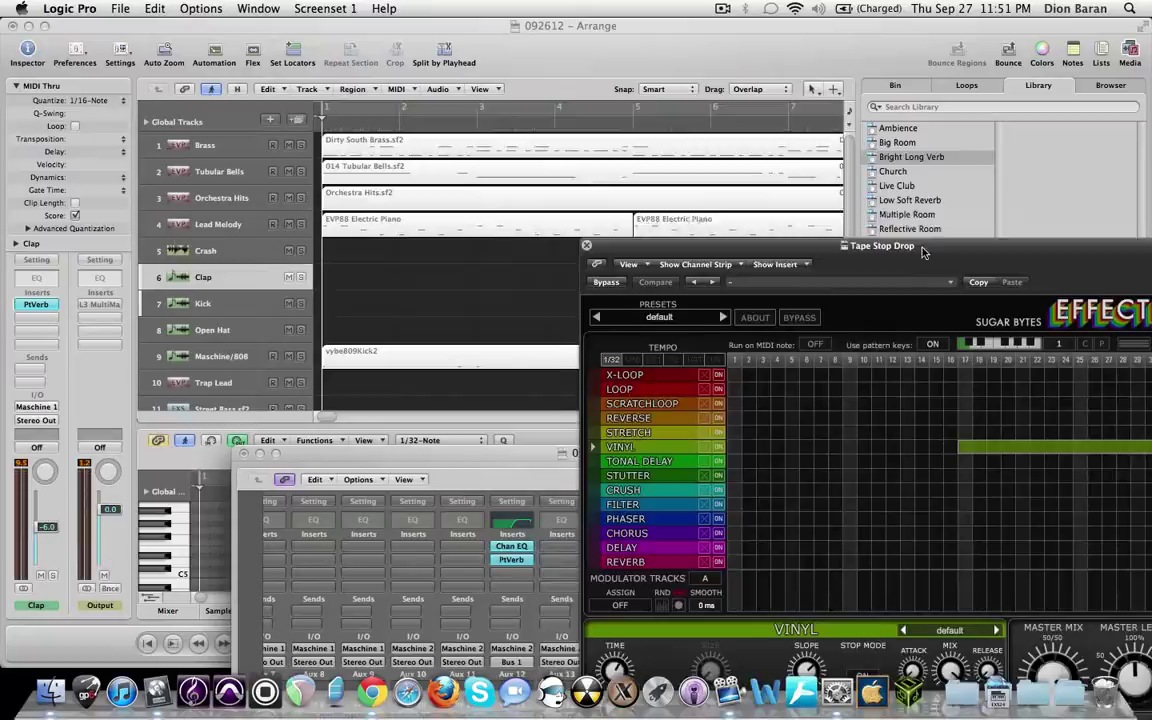
pyautogui.moveTo(923, 252); pyautogui.dragTo(823, 92)
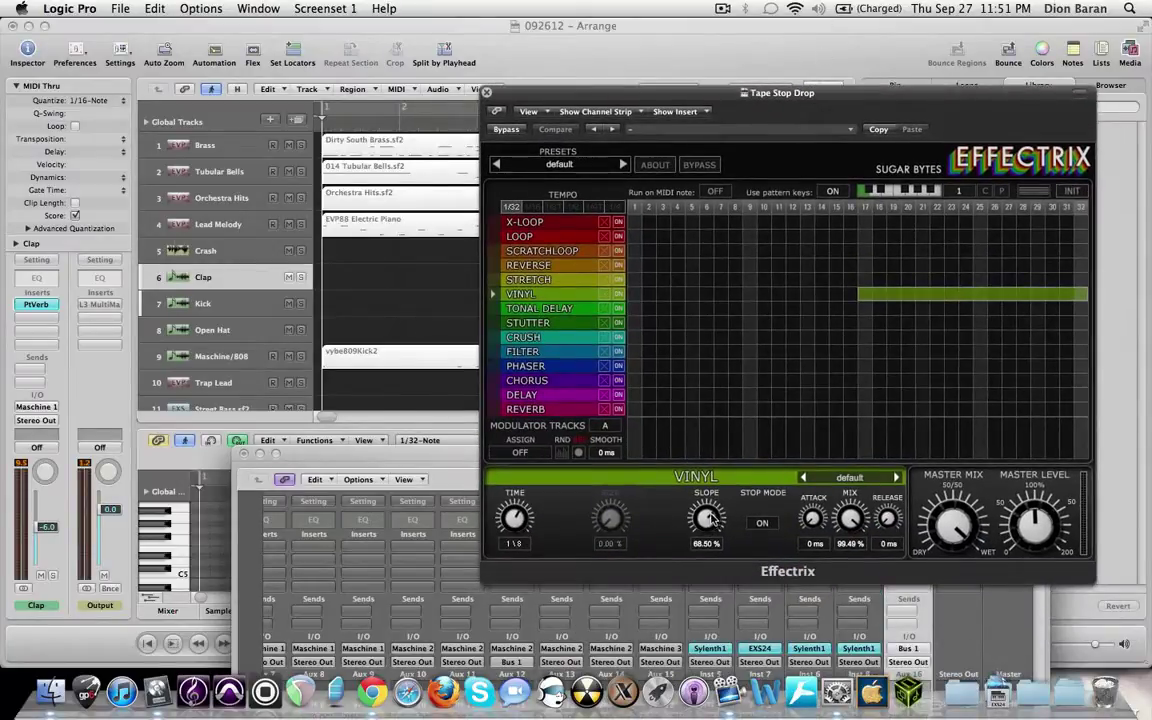
pyautogui.press('space')
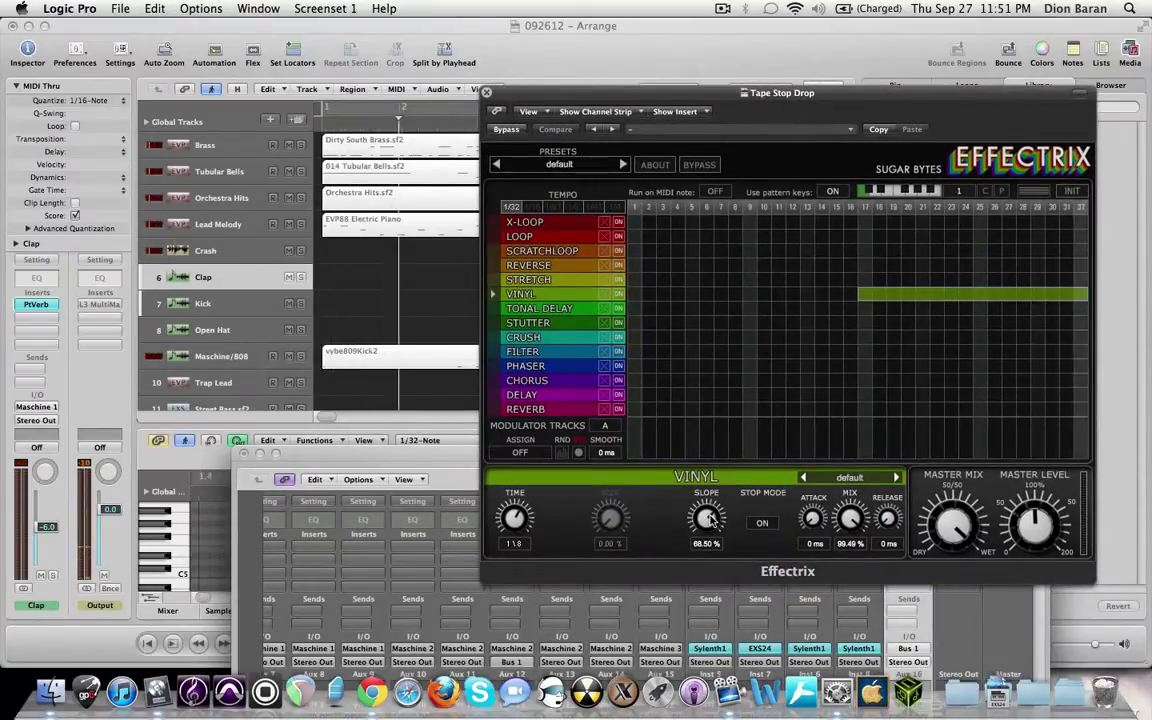
# Set Vinyl time to 1\2T, slope to 55.50% and mix to 100%, then stop playback
pyautogui.moveTo(709, 518)
pyautogui.mouseDown()
pyautogui.moveTo(703, 598)
pyautogui.moveTo(700, 503)
pyautogui.moveTo(701, 515)
pyautogui.mouseUp()
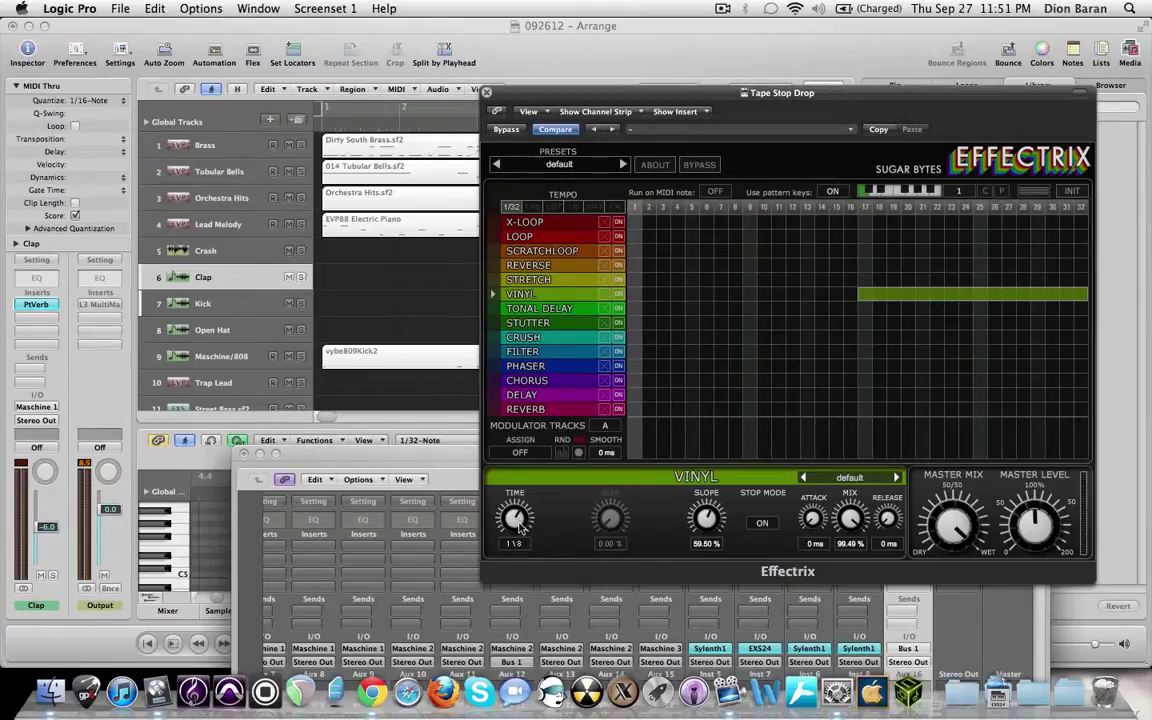
pyautogui.moveTo(515, 515); pyautogui.dragTo(511, 557)
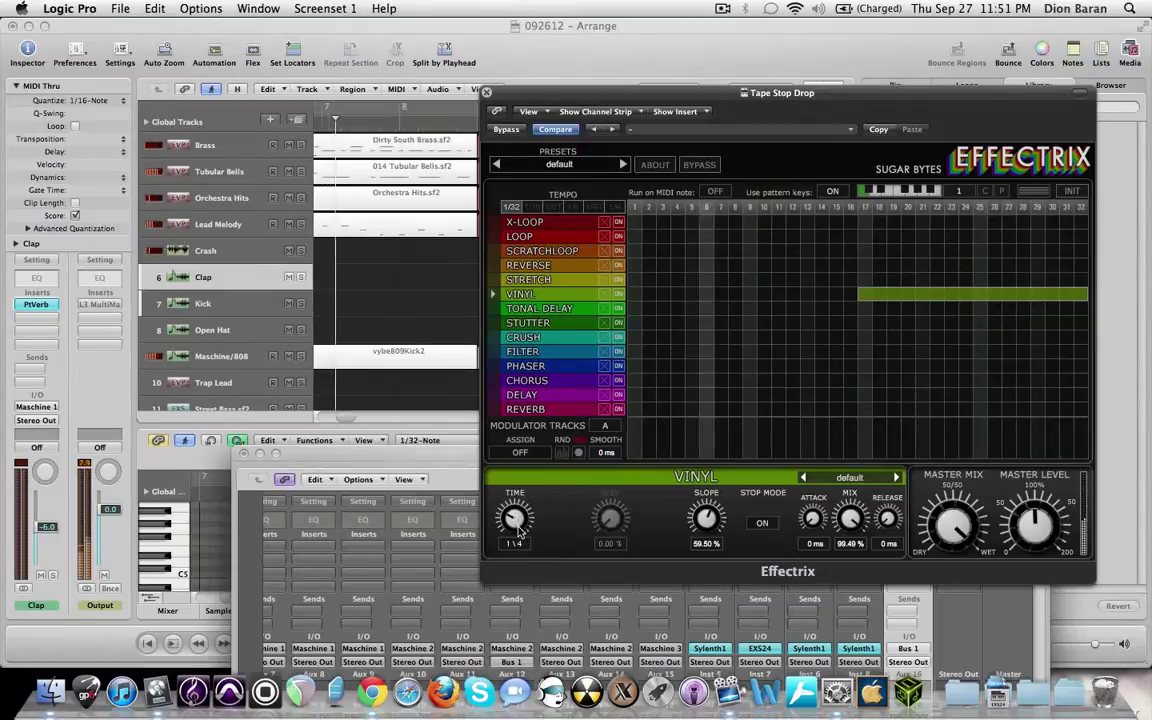
pyautogui.moveTo(519, 533); pyautogui.dragTo(521, 545)
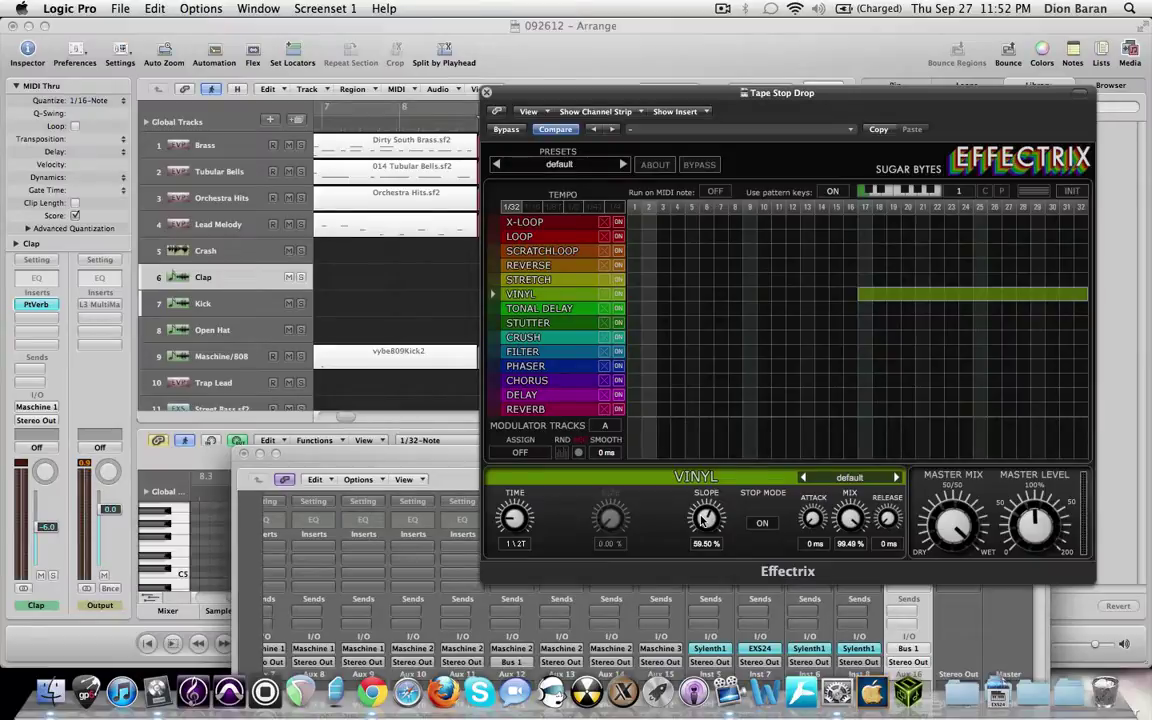
pyautogui.moveTo(703, 519)
pyautogui.mouseDown()
pyautogui.moveTo(706, 610)
pyautogui.moveTo(704, 478)
pyautogui.moveTo(704, 533)
pyautogui.mouseUp()
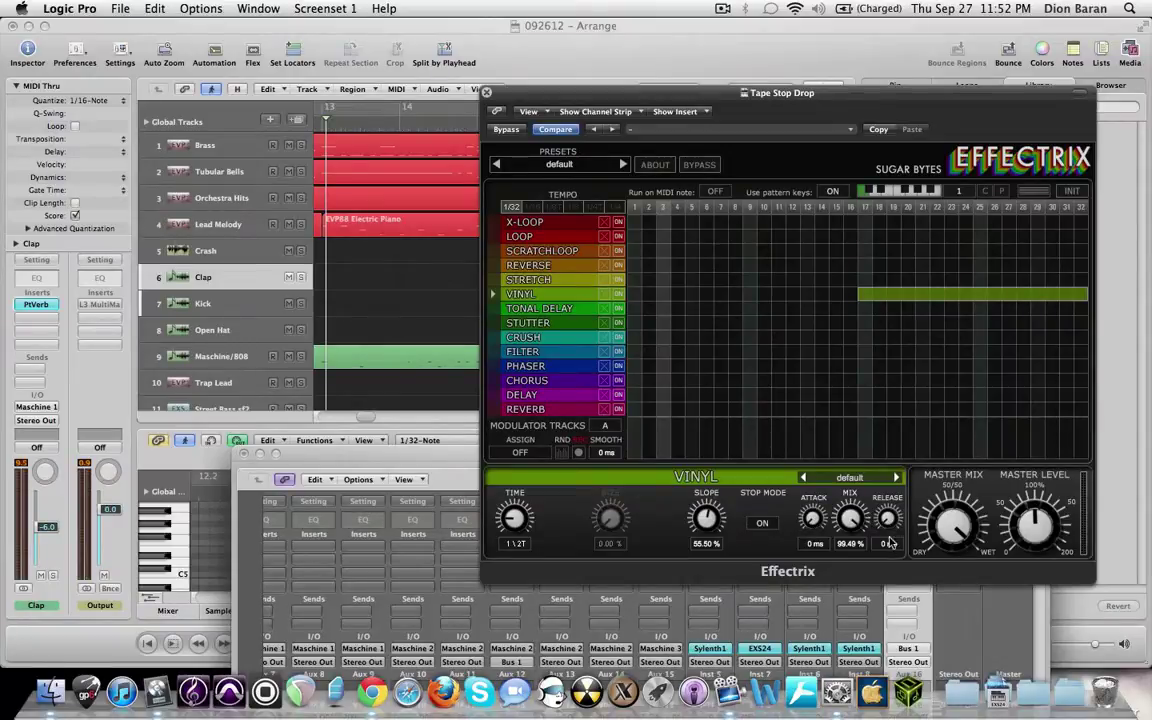
pyautogui.moveTo(873, 529); pyautogui.dragTo(854, 493)
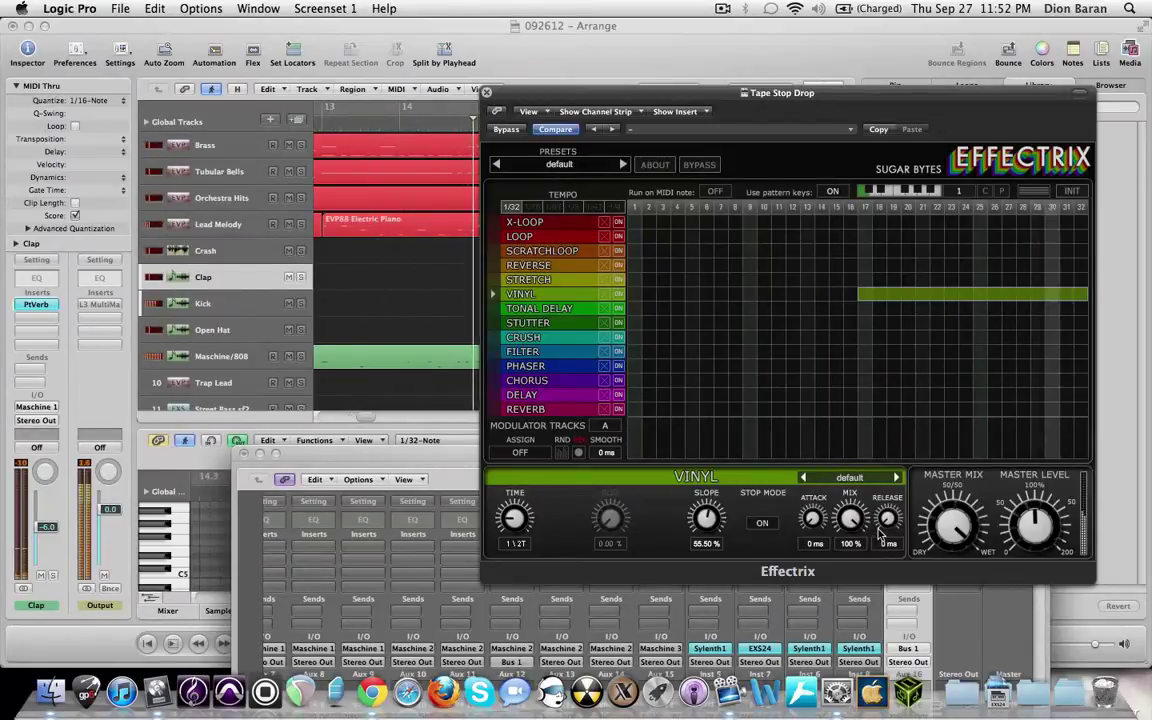
pyautogui.press('space')
# Move the Effectrix and Mixer windows aside to uncover the arrangement
pyautogui.moveTo(686, 99); pyautogui.dragTo(956, 107)
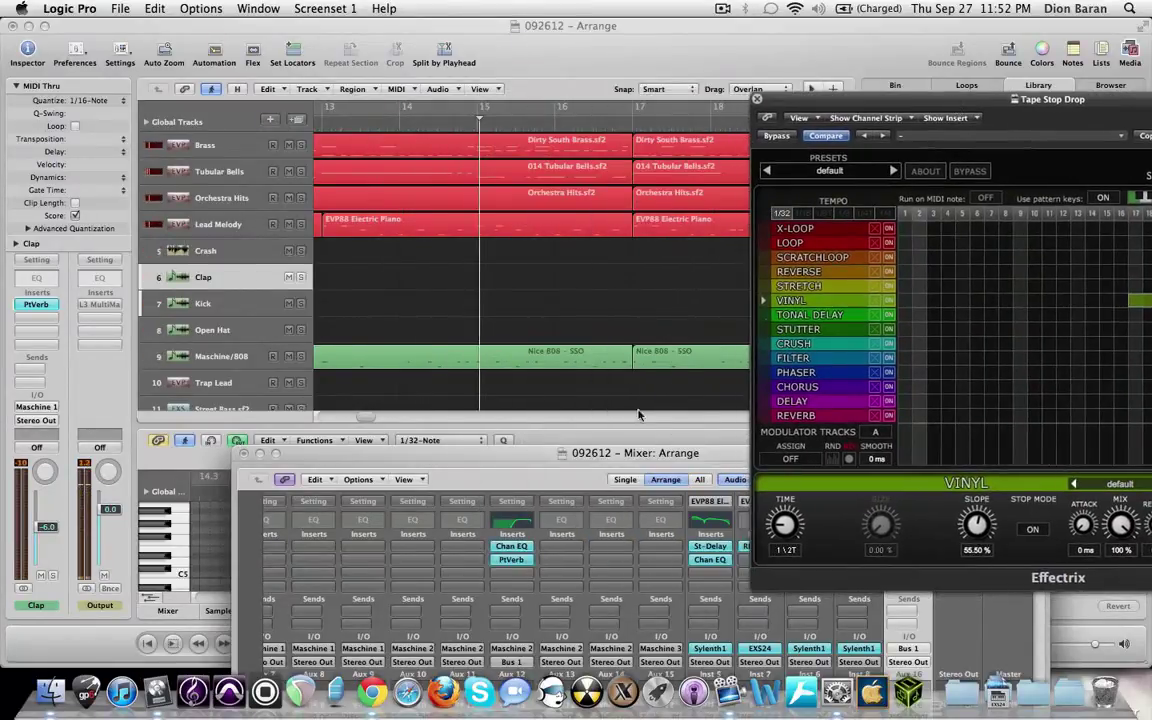
pyautogui.moveTo(594, 453); pyautogui.dragTo(594, 477)
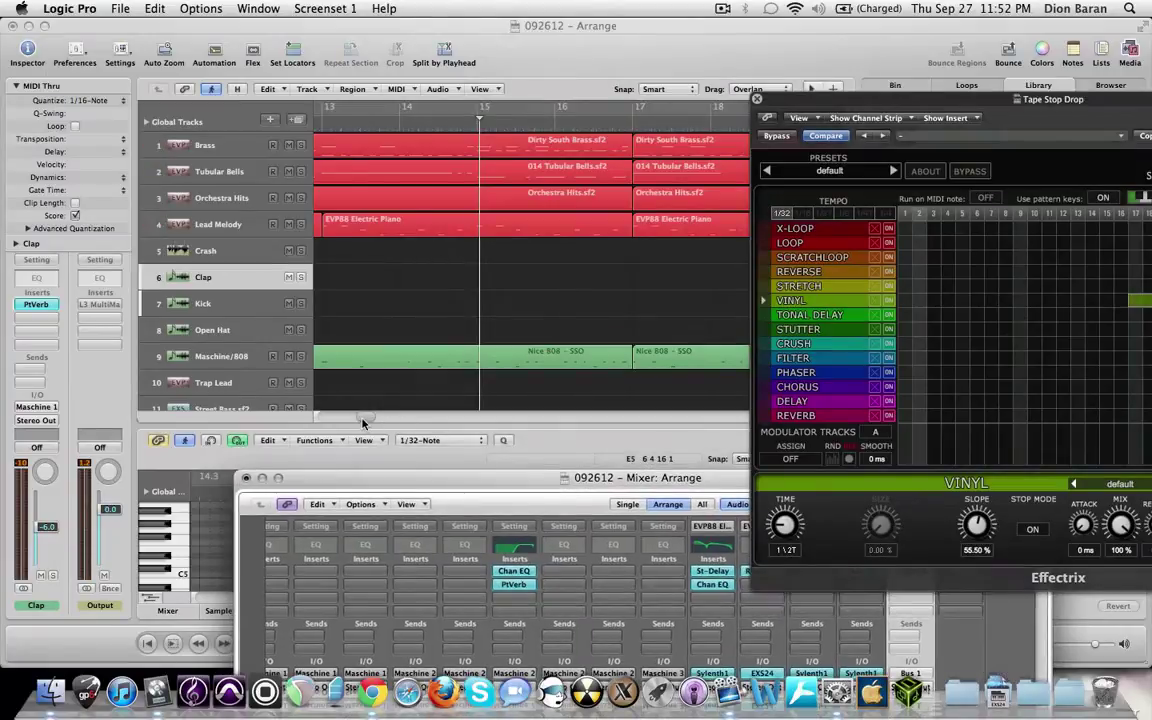
pyautogui.moveTo(362, 419); pyautogui.dragTo(334, 418)
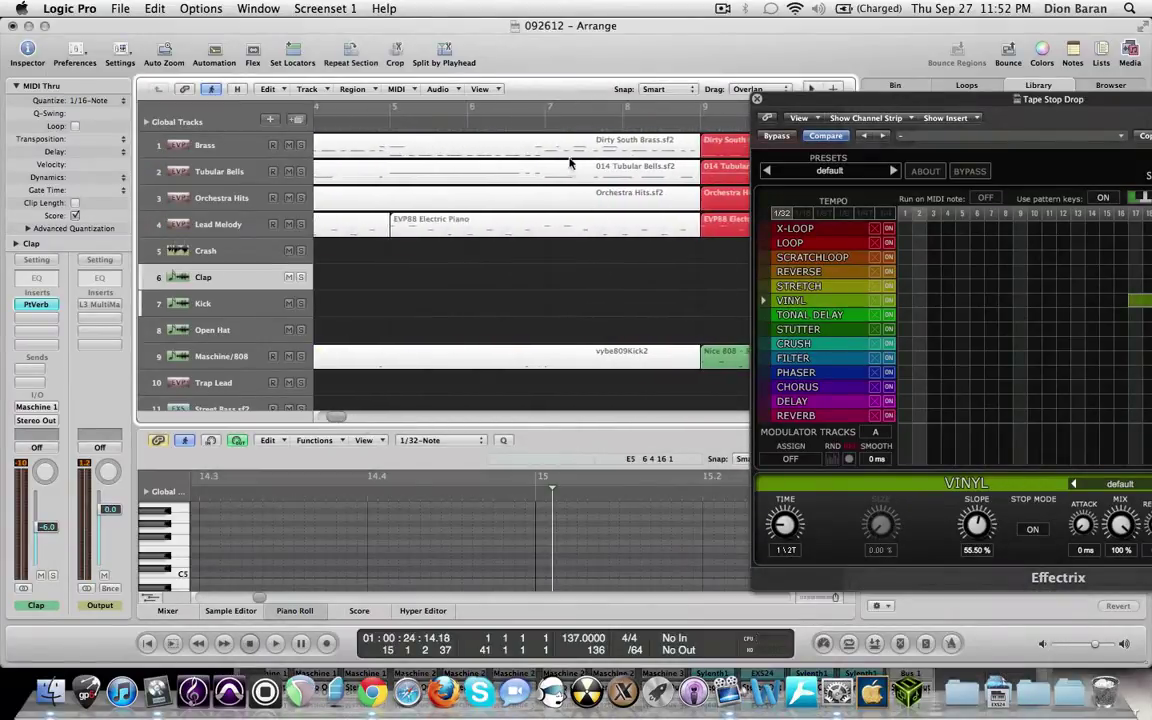
# Play from bar 7 to near bar 9, then replay from just before bar 8
pyautogui.click(544, 119)
pyautogui.press('space')
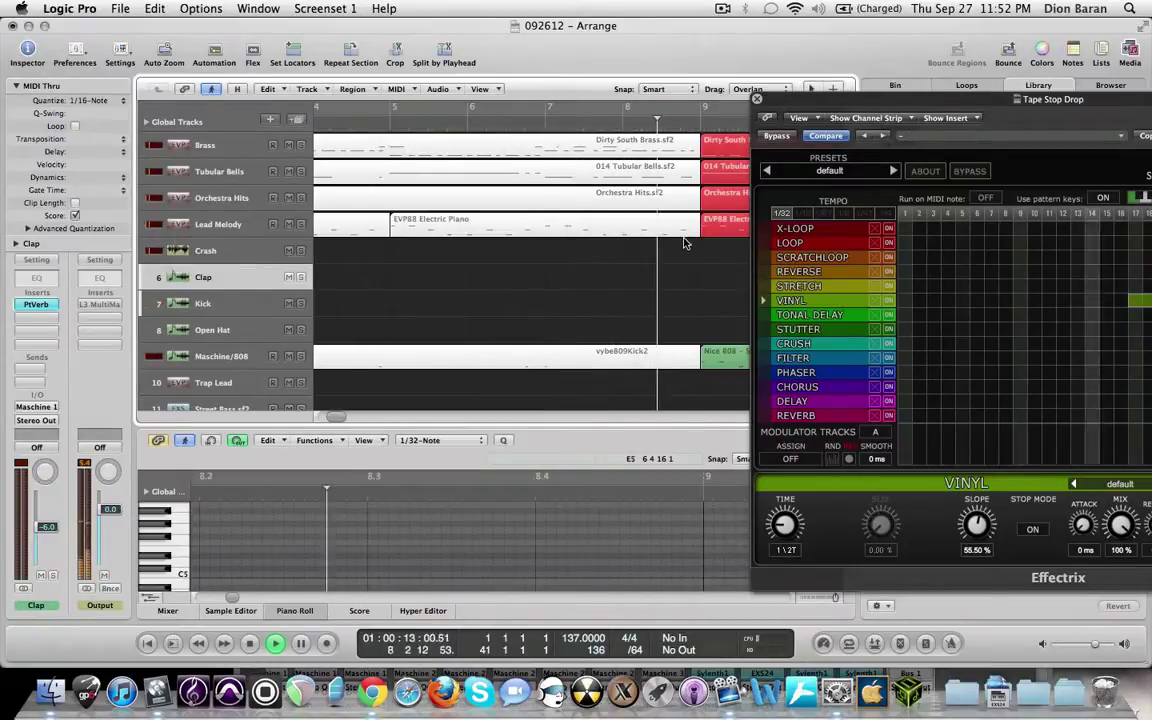
pyautogui.press('space')
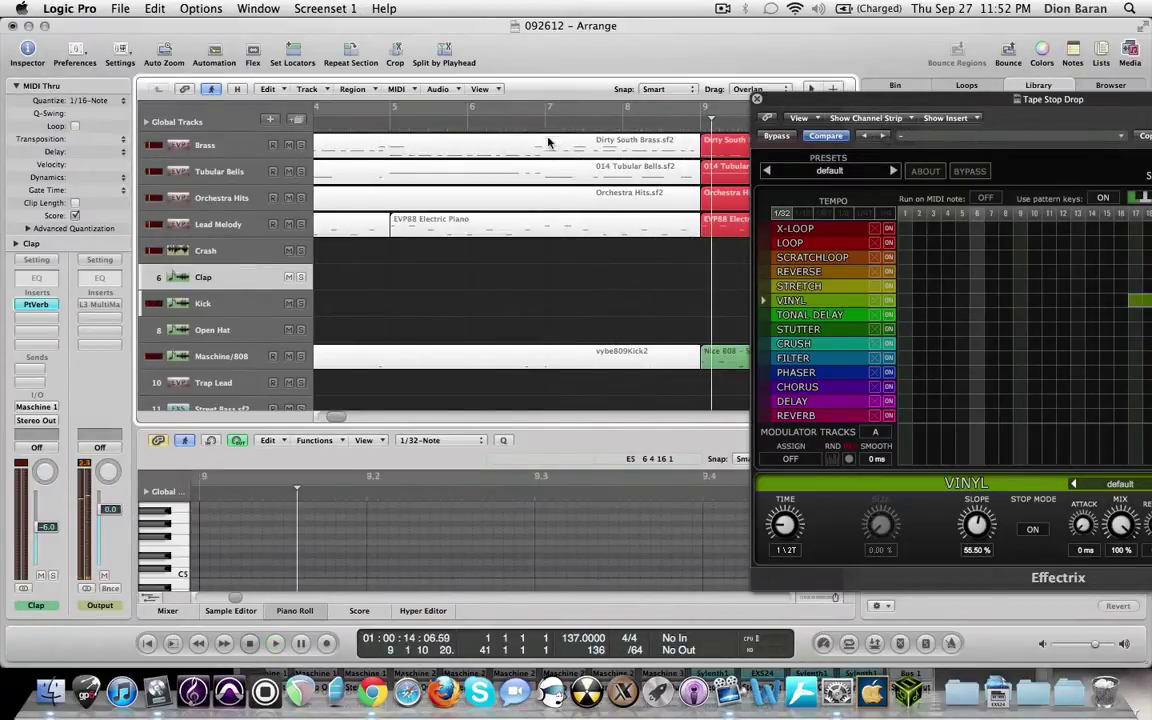
pyautogui.click(617, 120)
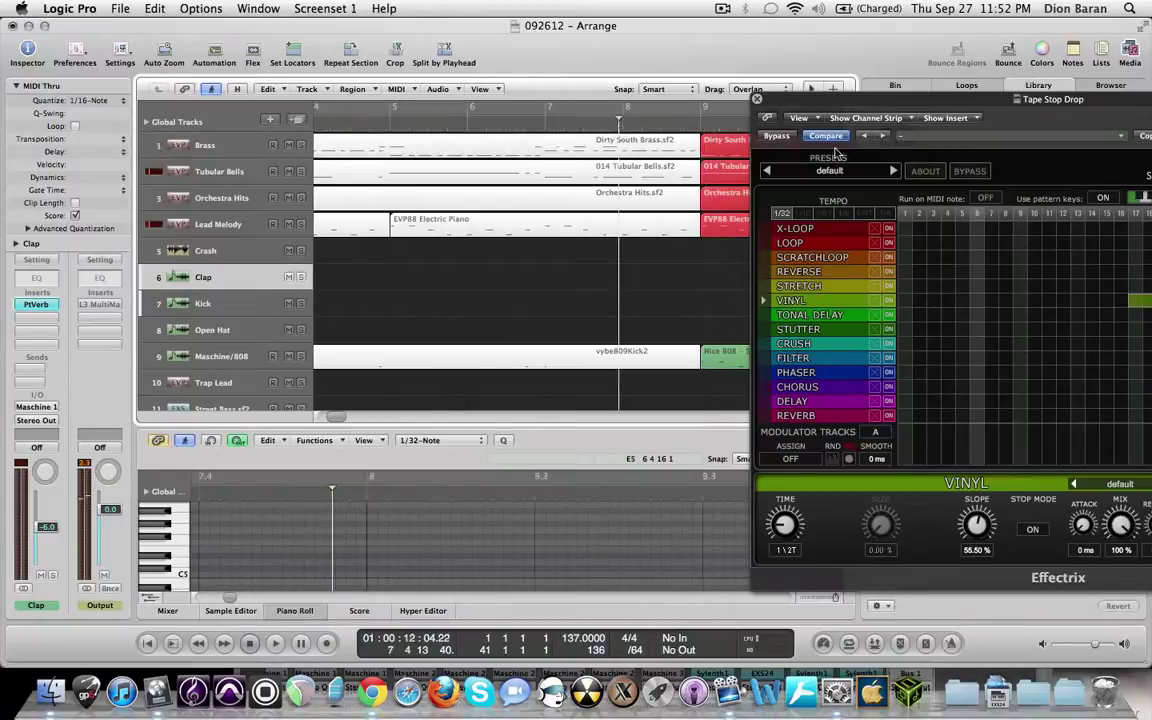
pyautogui.press('space')
pyautogui.moveTo(838, 110); pyautogui.dragTo(880, 126)
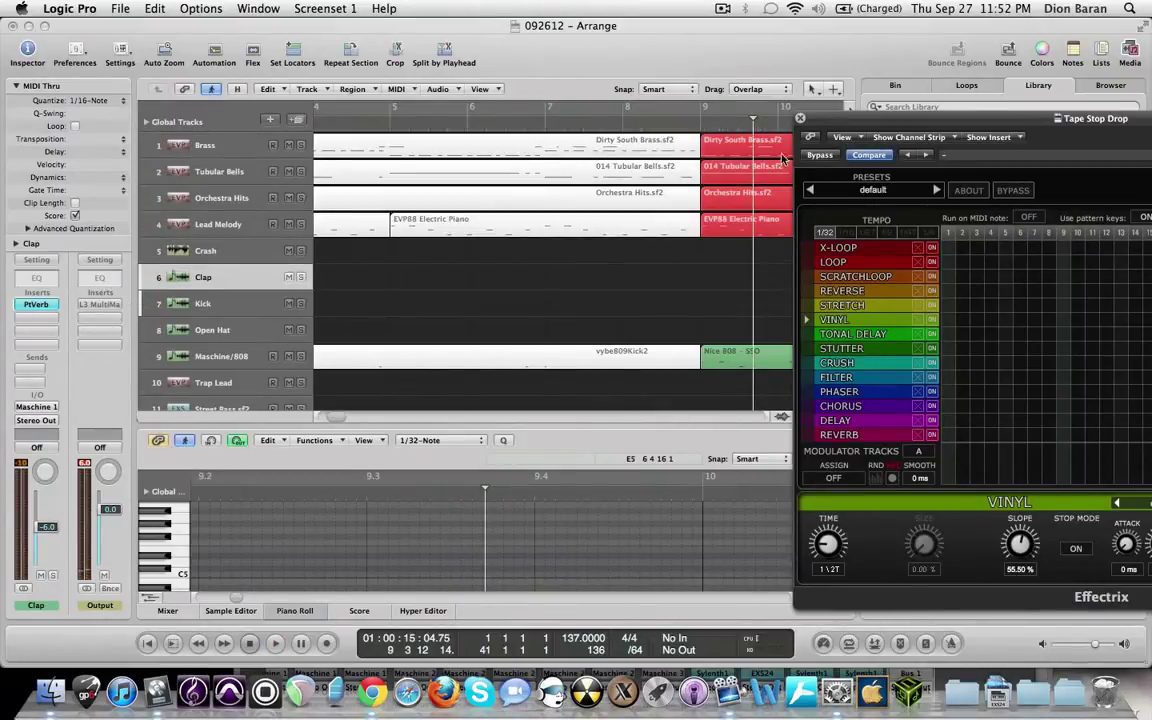
# Bypass the Effectrix insert on the Tape Stop channel, close the plugin and Mixer, and audition around bar 8
pyautogui.press('super+2')
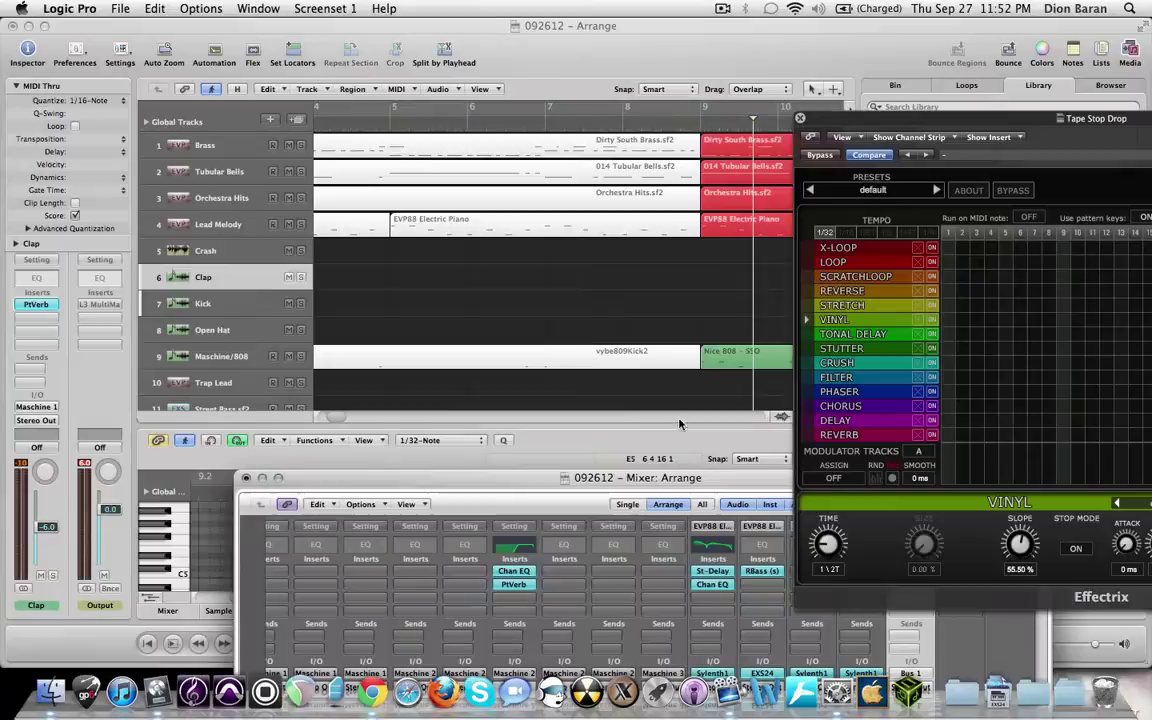
pyautogui.moveTo(478, 478); pyautogui.dragTo(475, 155)
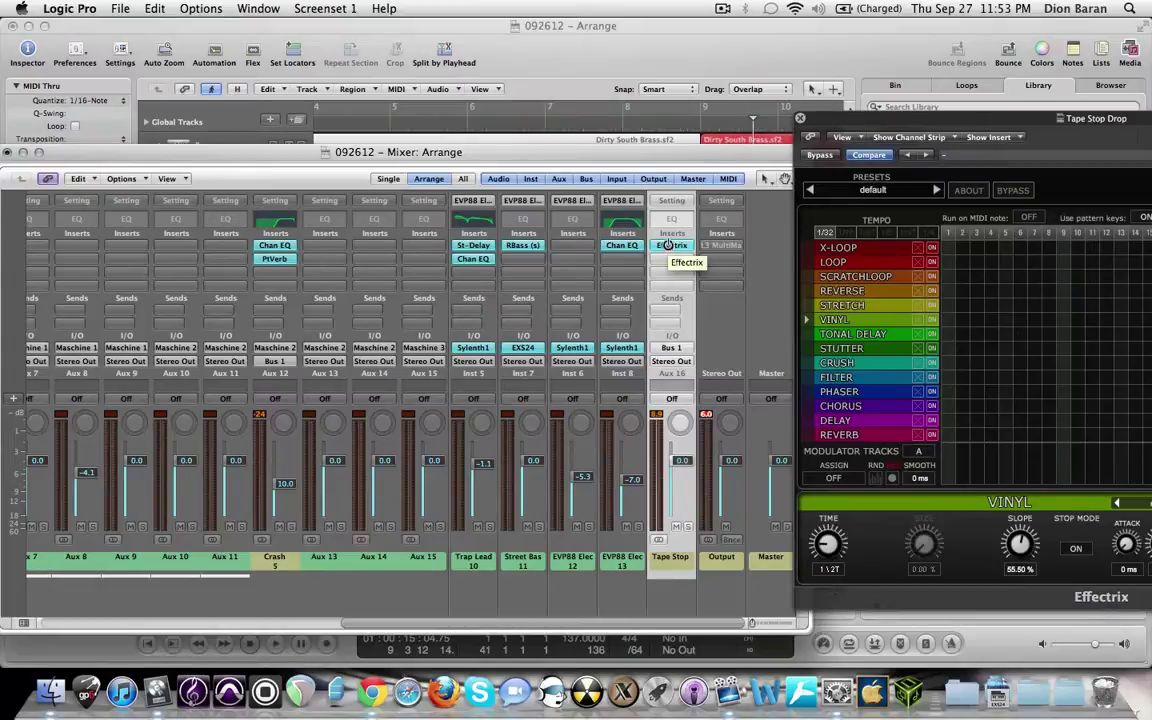
pyautogui.keyDown('alt'); pyautogui.click(668, 245); pyautogui.keyUp('alt')
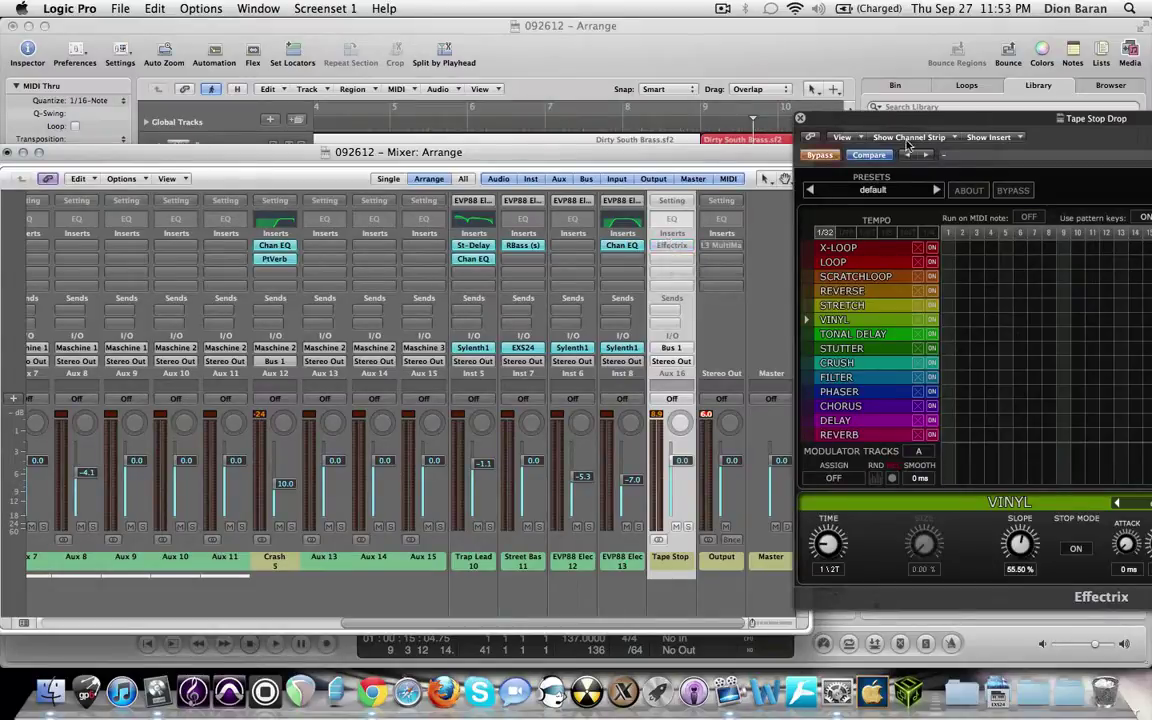
pyautogui.moveTo(872, 124); pyautogui.dragTo(551, 327)
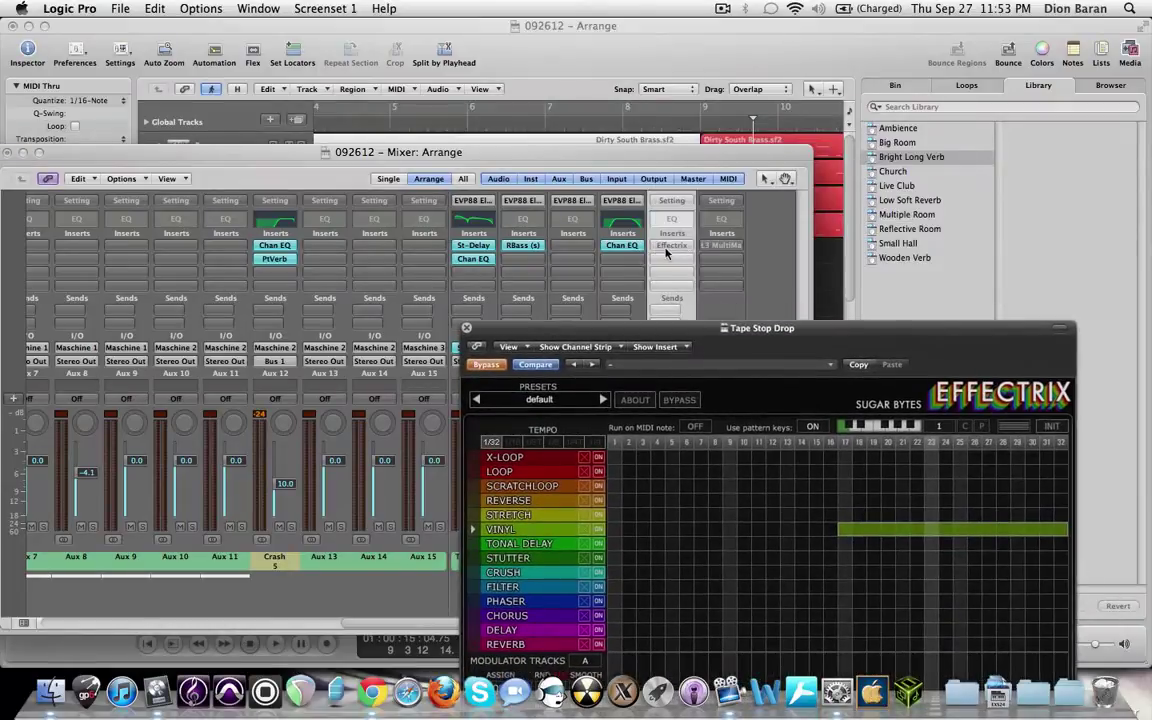
pyautogui.click(466, 328)
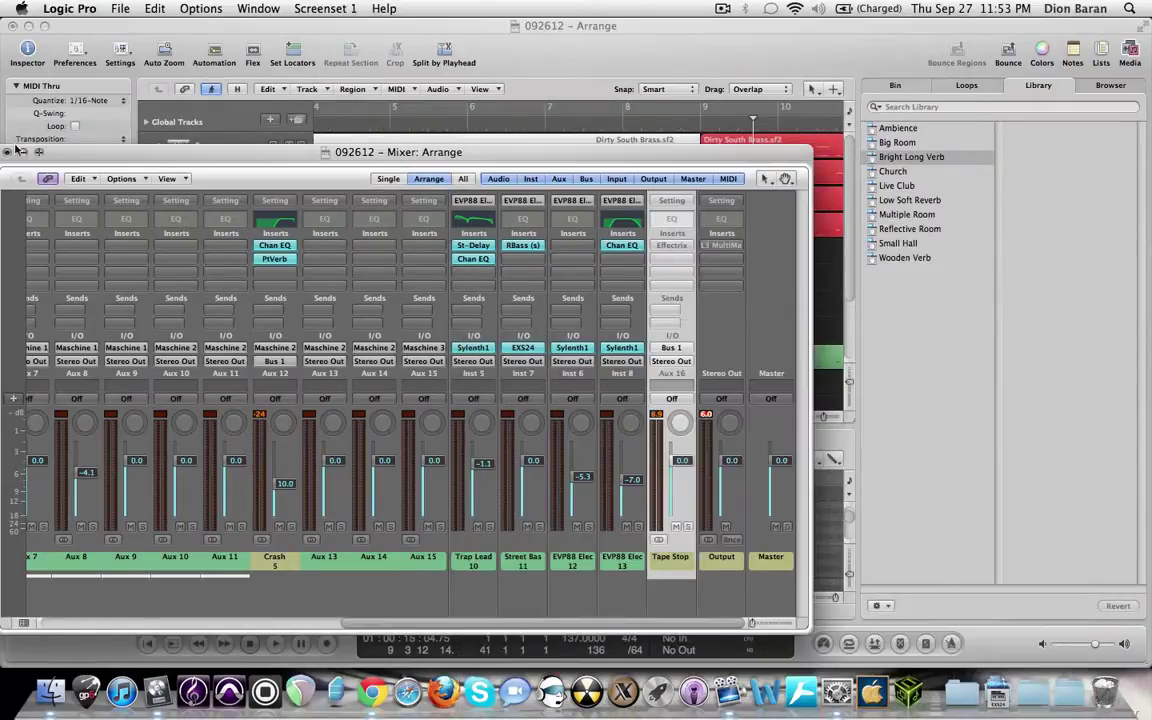
pyautogui.click(9, 152)
pyautogui.doubleClick(624, 127)
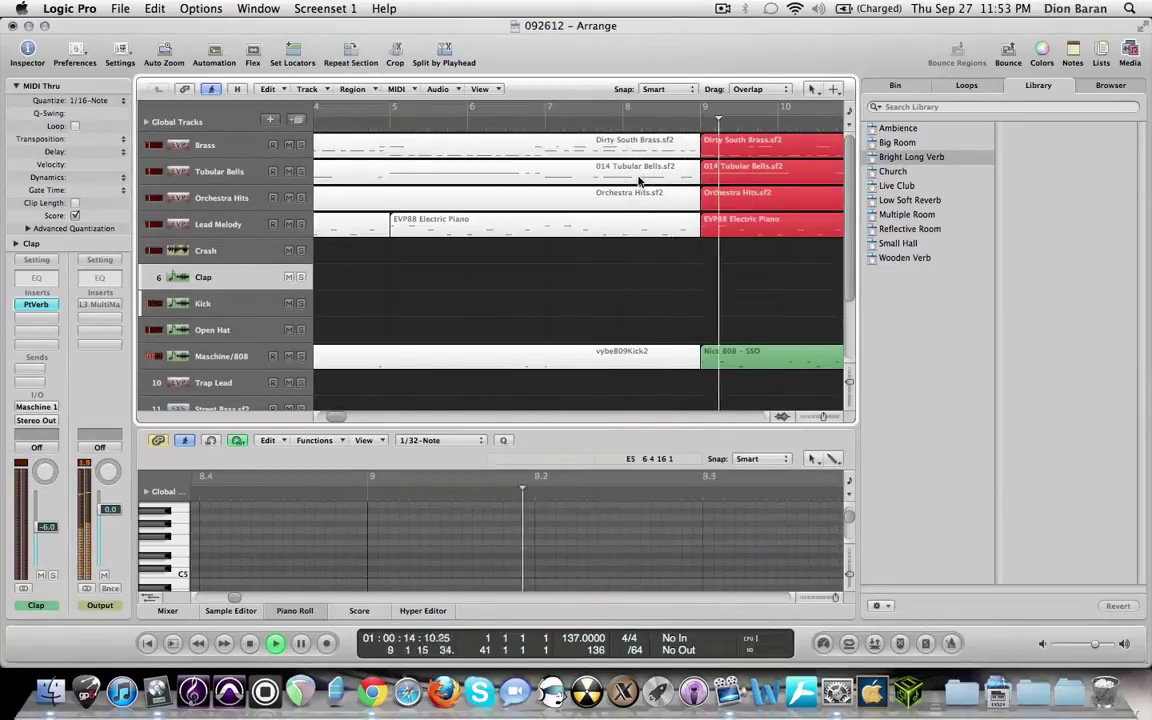
pyautogui.press('space')
# Create an arrange track for the Tape Stop channel from the Mixer, then close the Mixer
pyautogui.press('super+2')
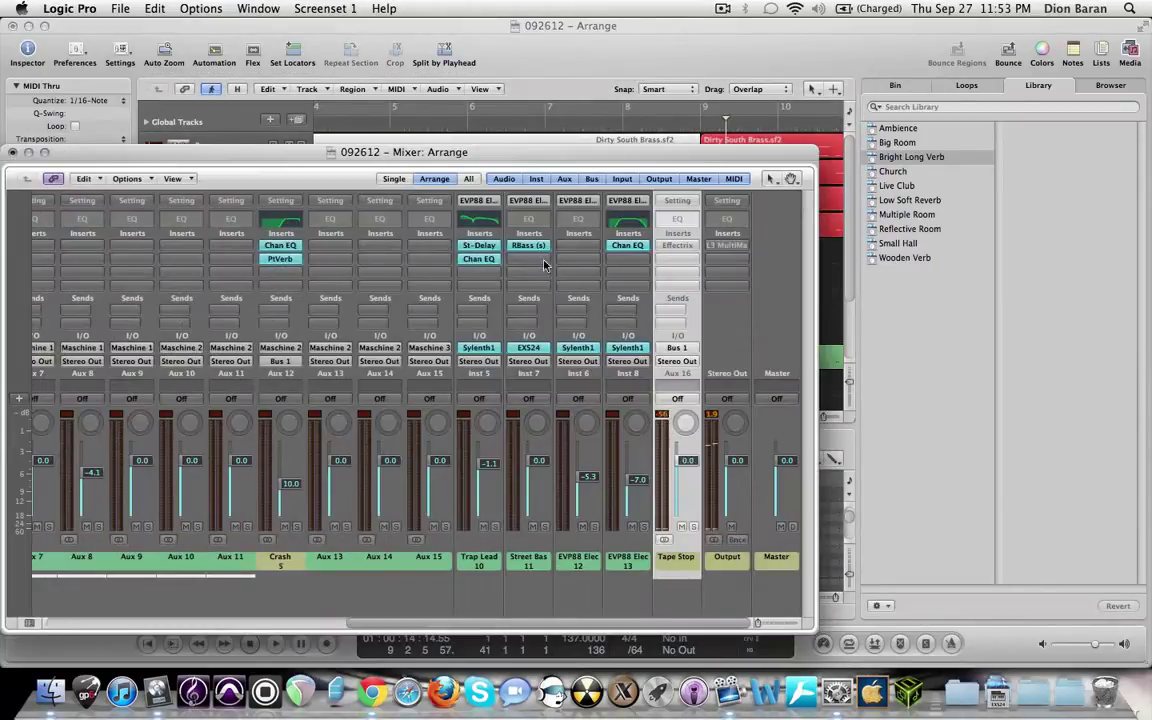
pyautogui.rightClick(687, 569)
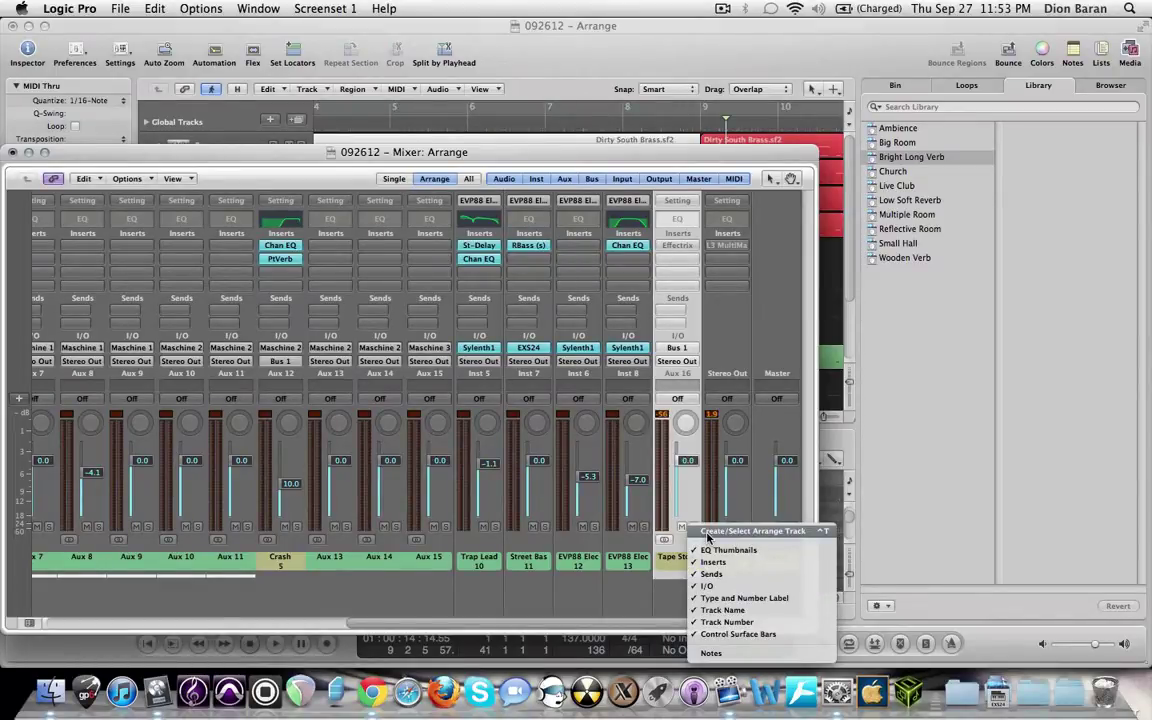
pyautogui.click(707, 535)
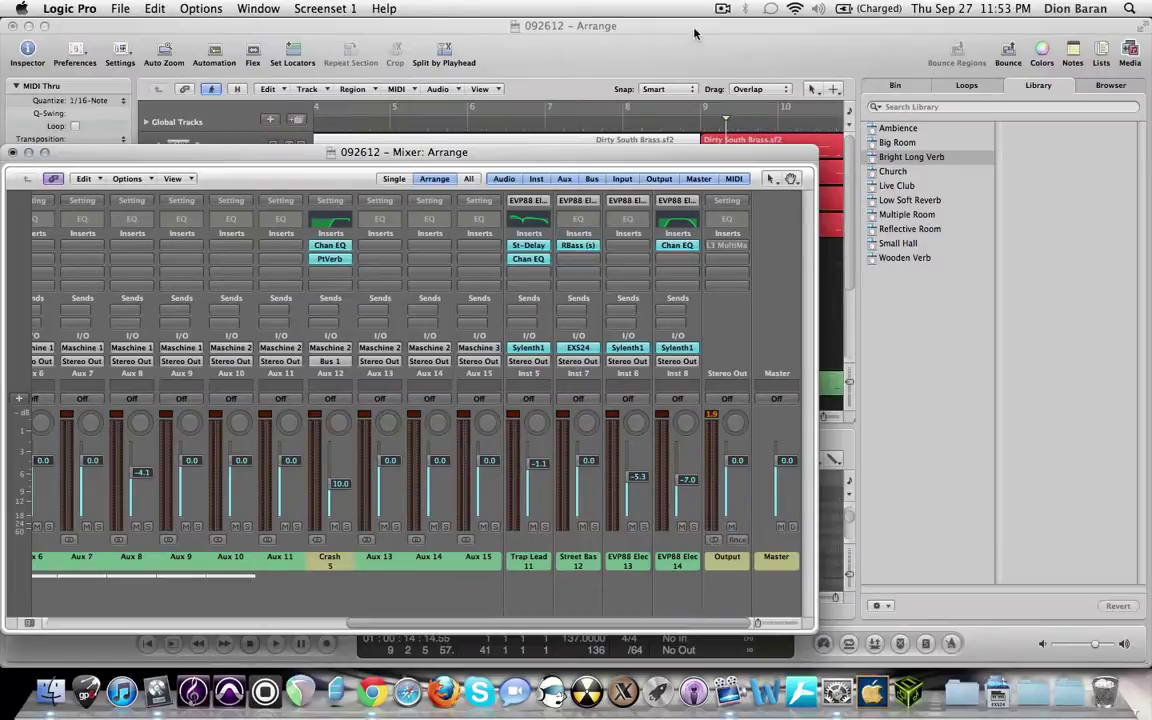
pyautogui.click(636, 80)
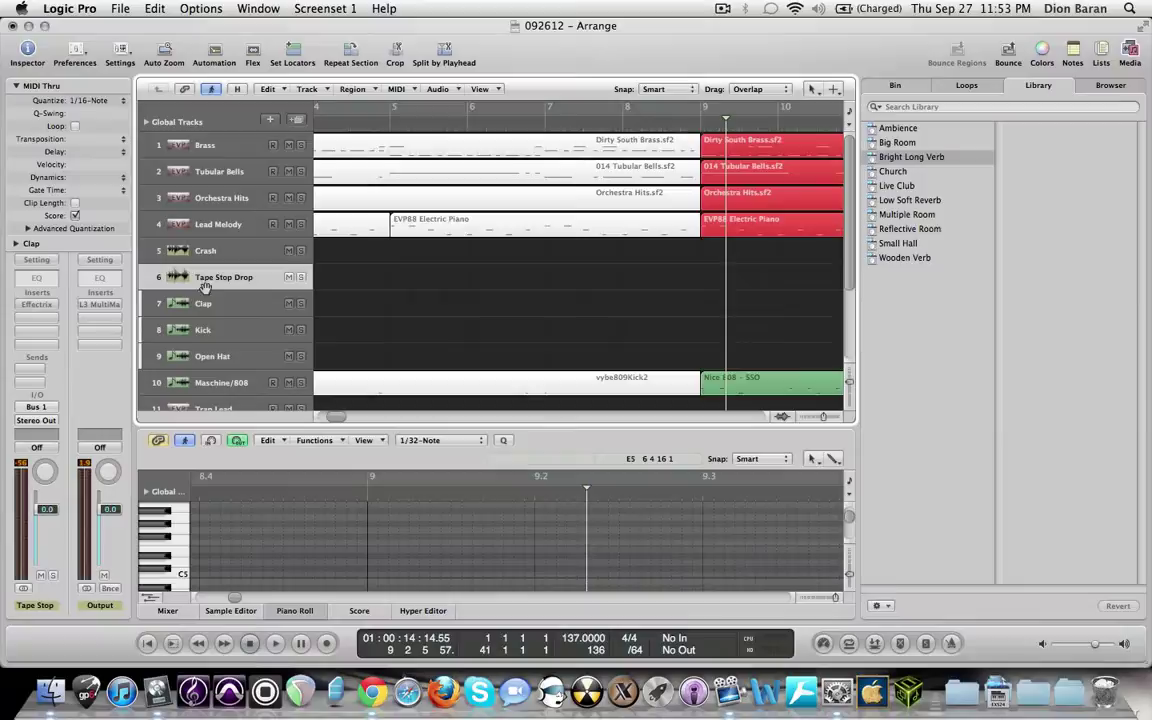
# Show automation lanes and switch the Tape Stop Drop lane from Volume to Main > Insert #1 Bypass
pyautogui.doubleClick(605, 113)
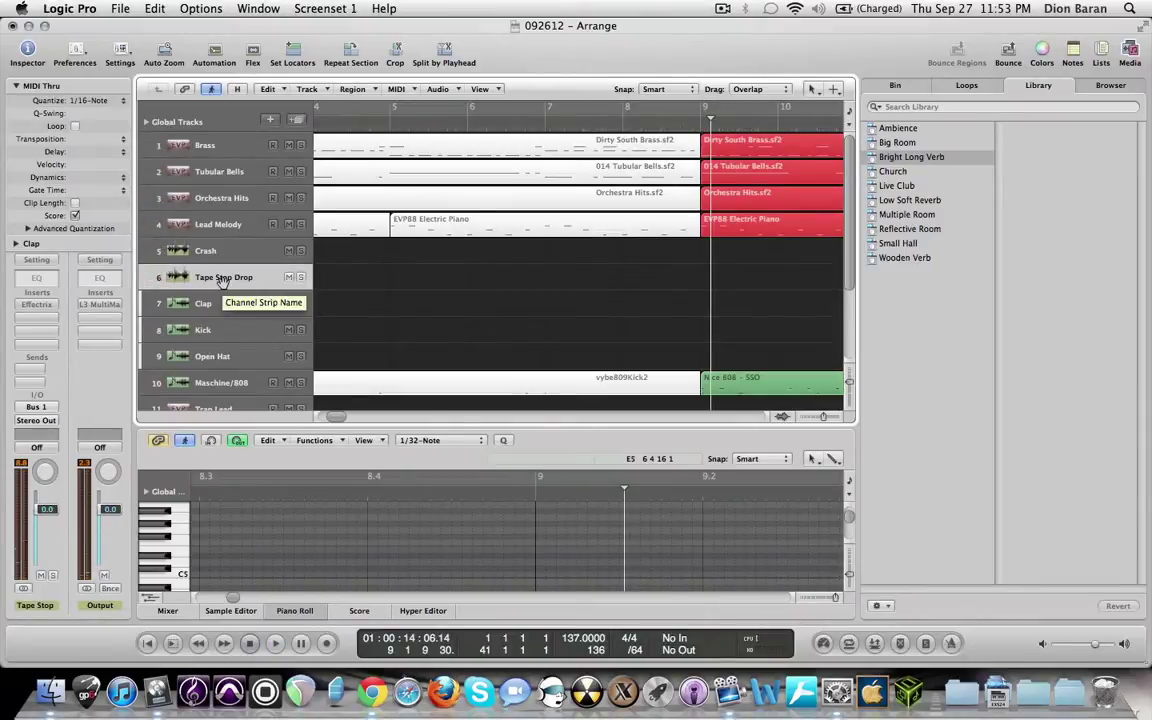
pyautogui.press('a')
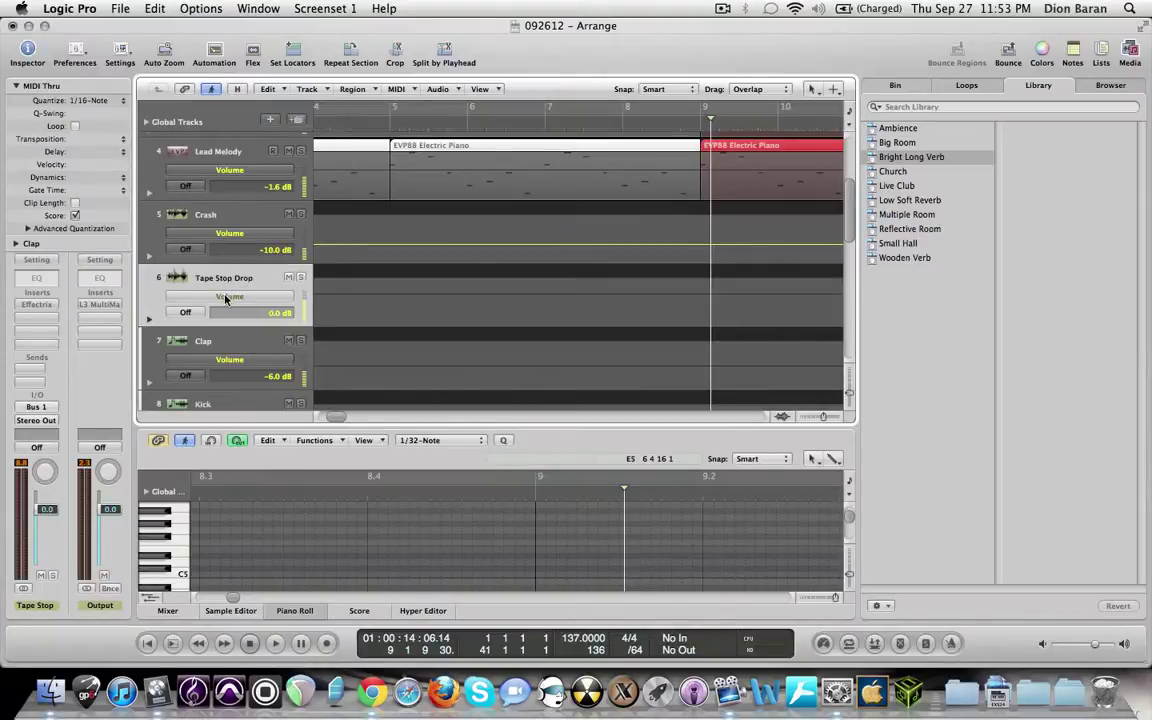
pyautogui.click(226, 298)
pyautogui.moveTo(231, 263)
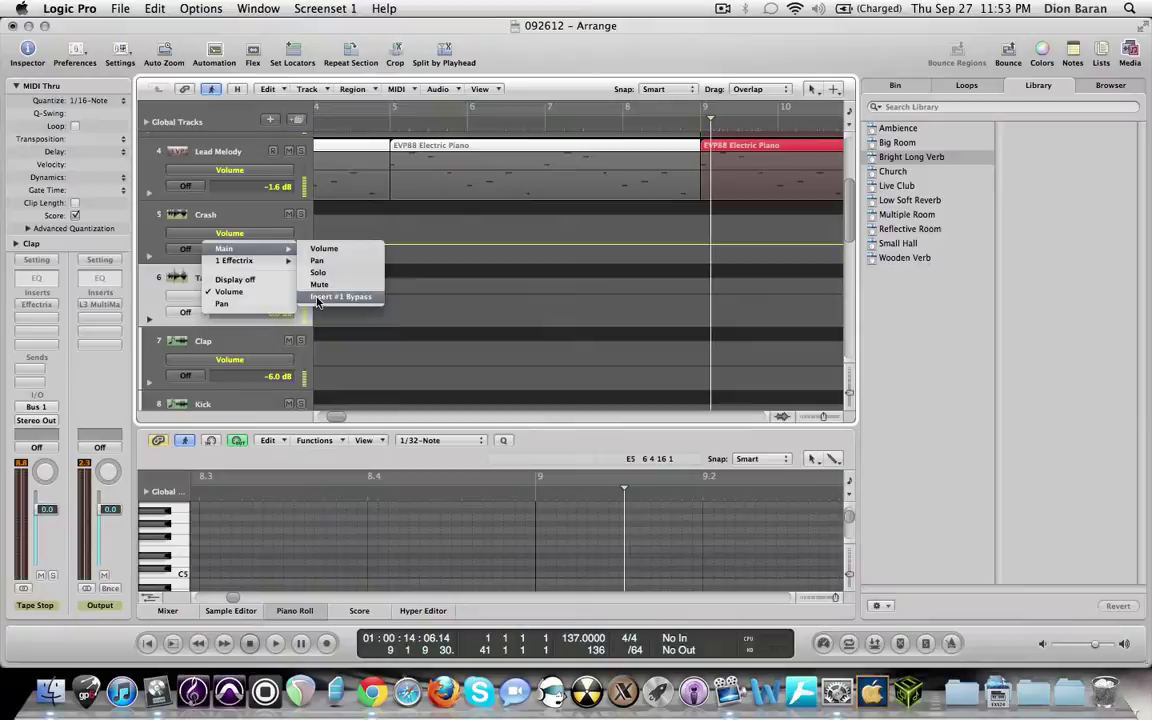
pyautogui.click(318, 298)
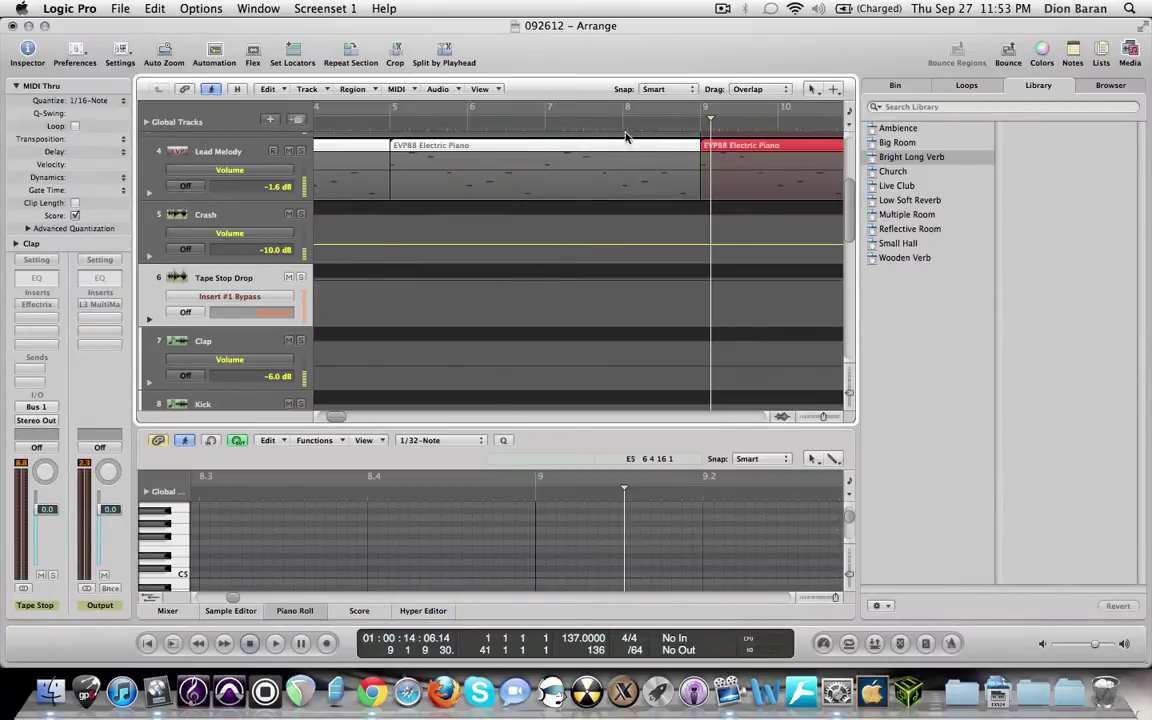
# Add a -10.0 dB Crash volume point and create an effect-on dip in the Tape Stop Drop bypass lane
pyautogui.click(621, 244)
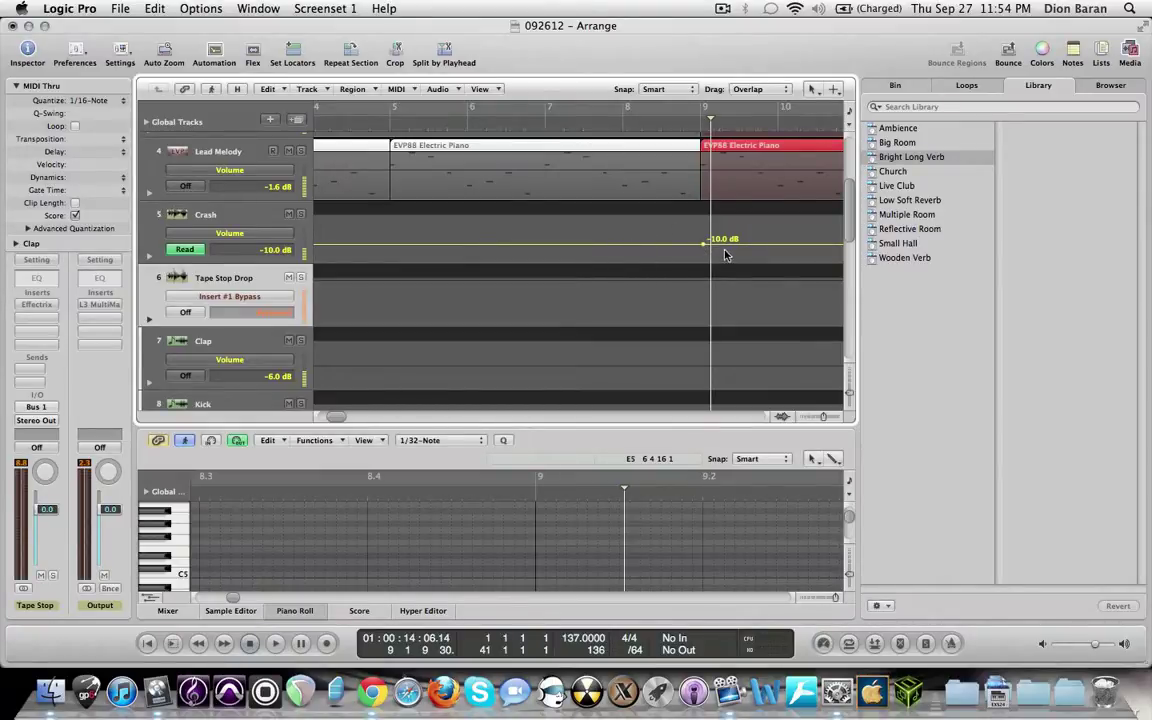
pyautogui.click(626, 287)
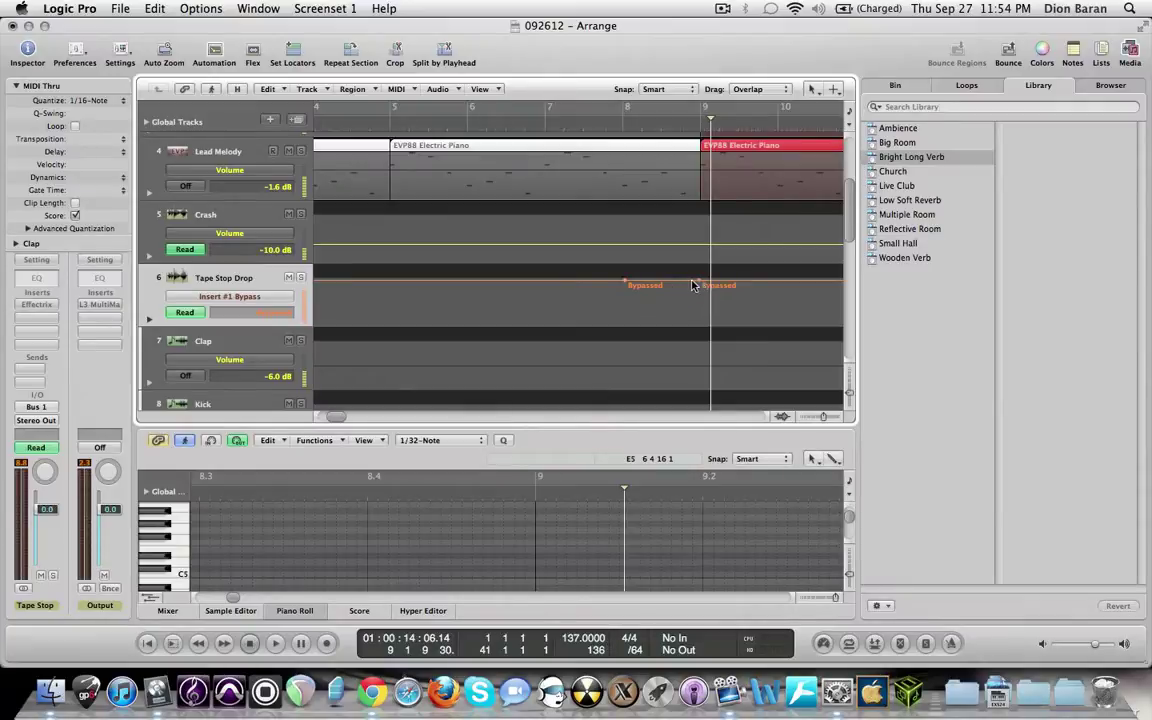
pyautogui.moveTo(692, 285); pyautogui.dragTo(628, 320)
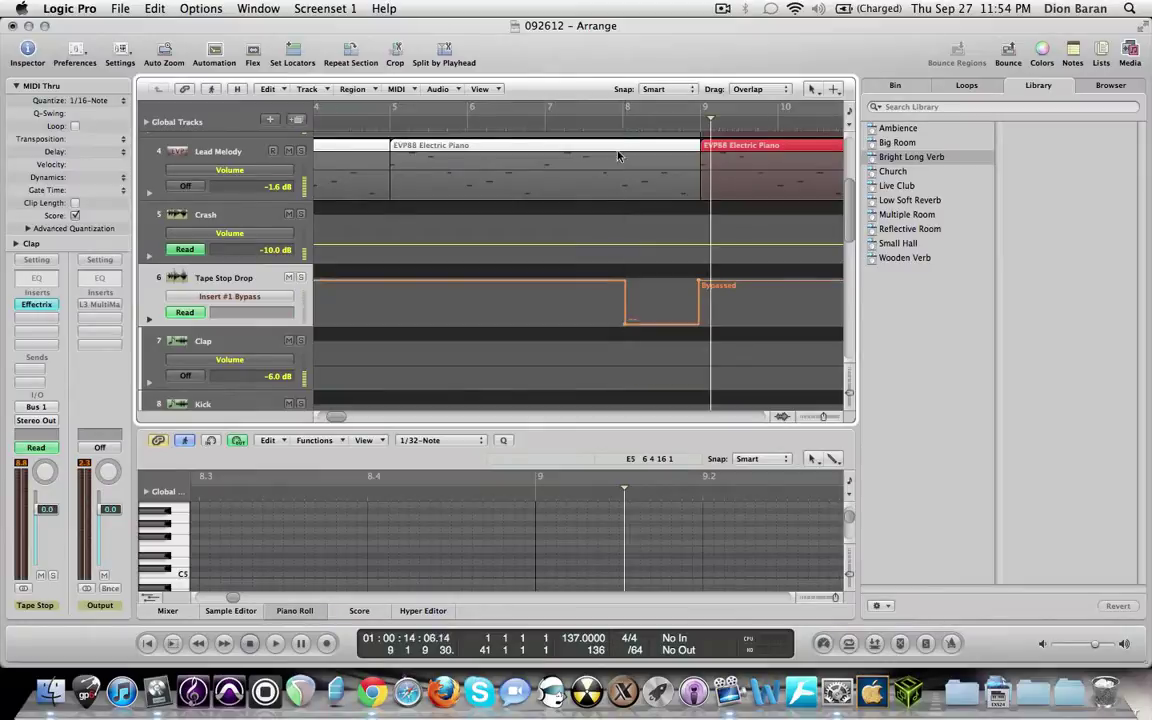
pyautogui.click(622, 127)
# Align the bypass dip's start exactly with bar 8 and its end with bar 9
pyautogui.moveTo(821, 416); pyautogui.dragTo(829, 416)
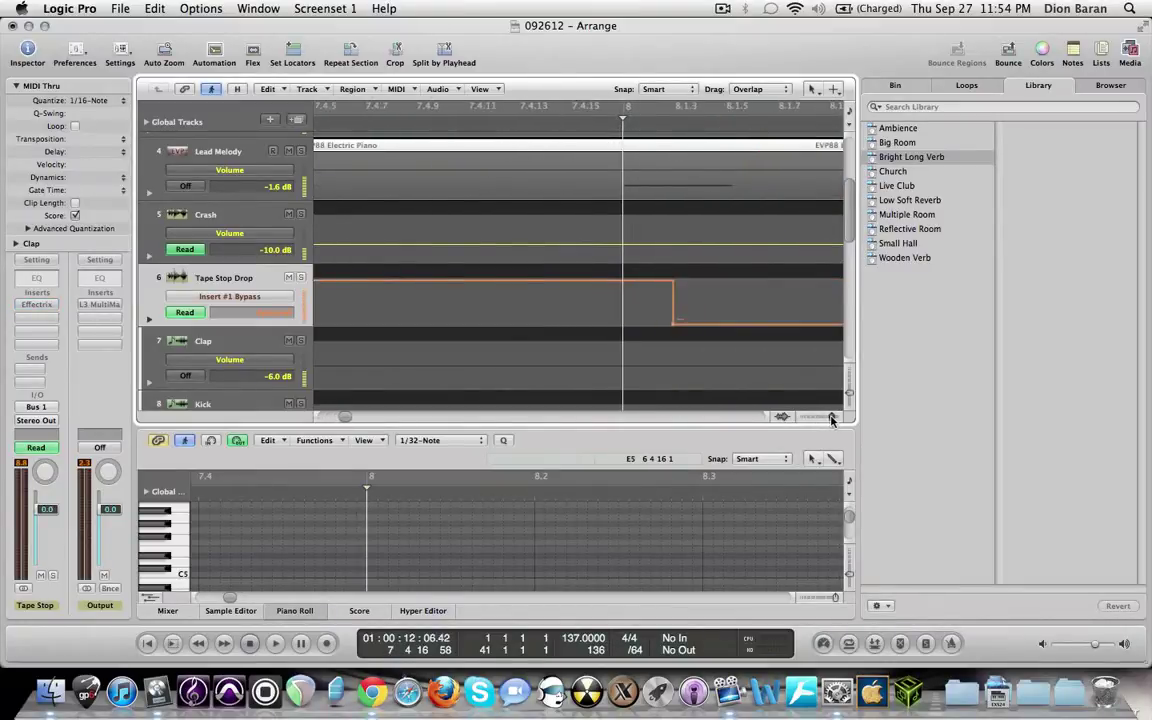
pyautogui.click(603, 134)
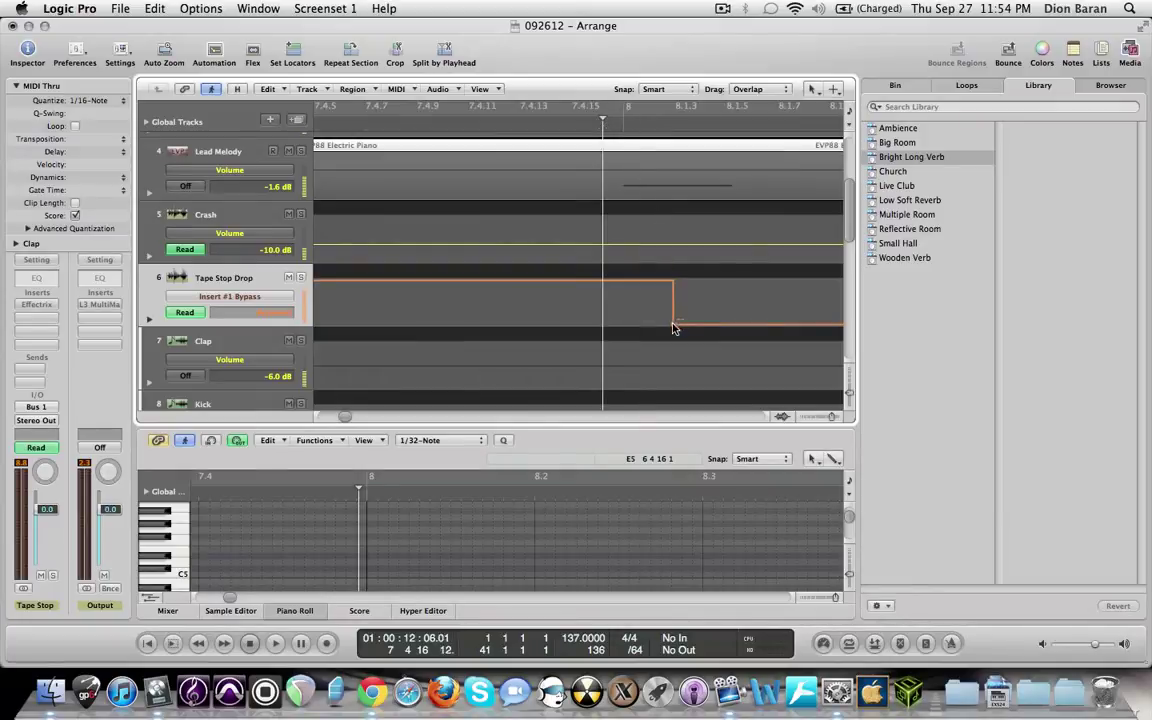
pyautogui.moveTo(673, 328); pyautogui.dragTo(624, 322)
pyautogui.moveTo(829, 418); pyautogui.dragTo(823, 416)
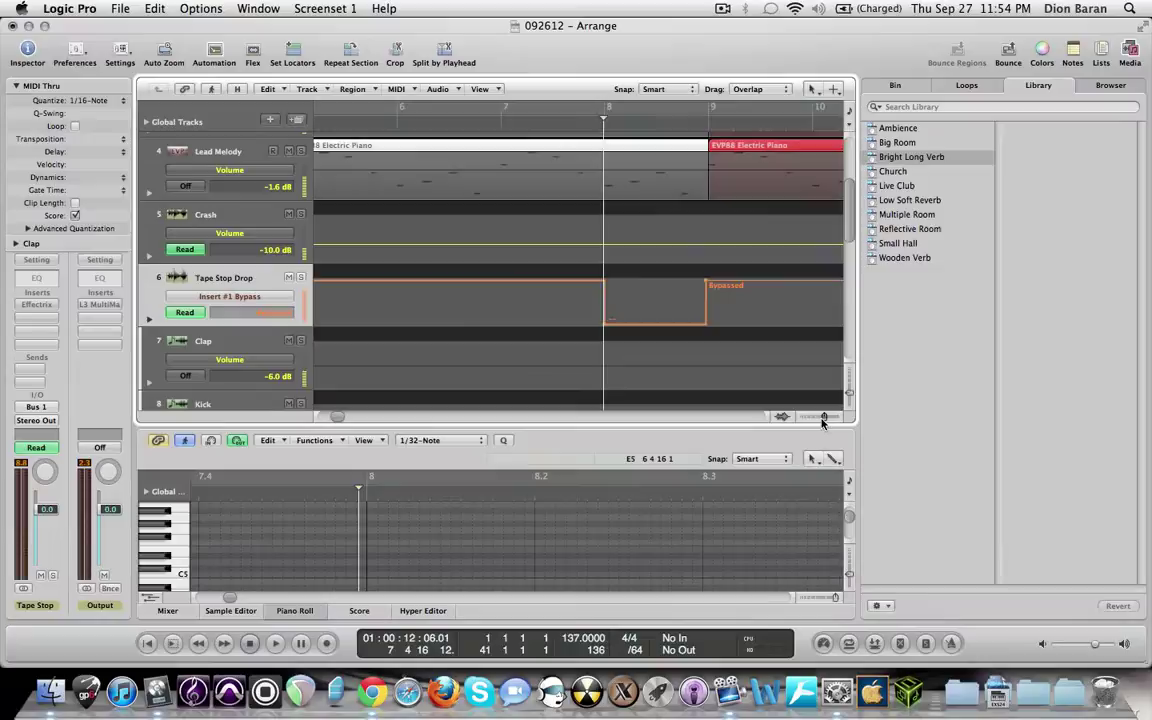
pyautogui.click(708, 122)
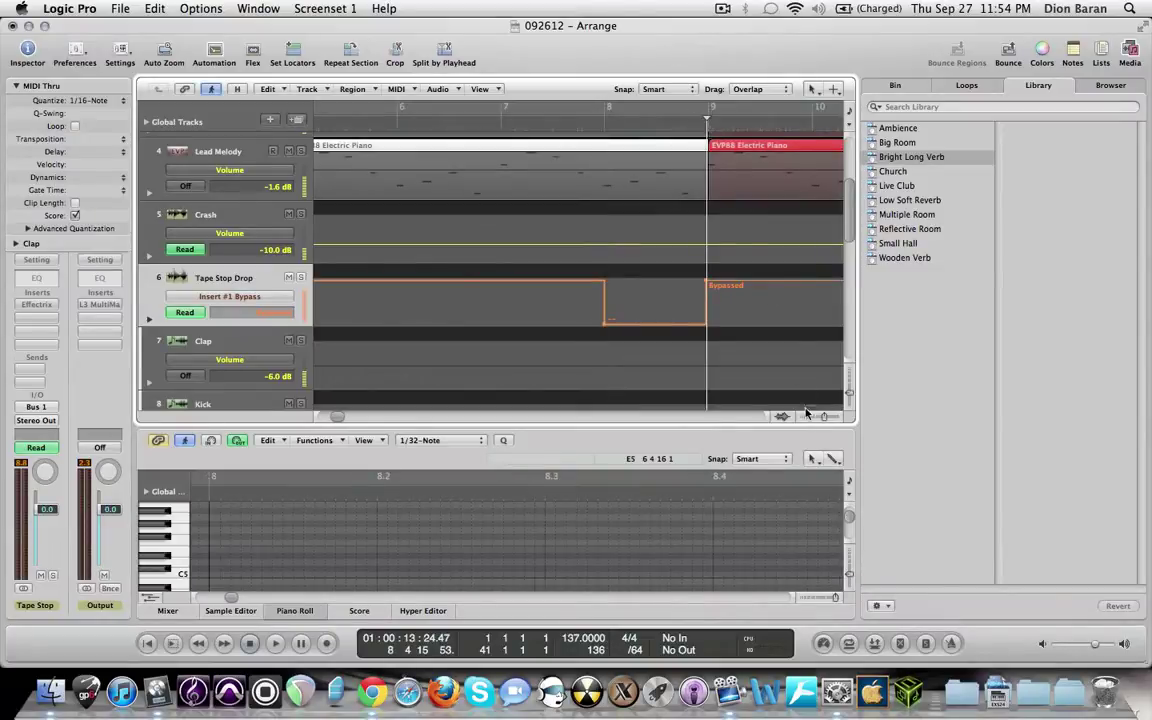
pyautogui.moveTo(823, 417); pyautogui.dragTo(835, 421)
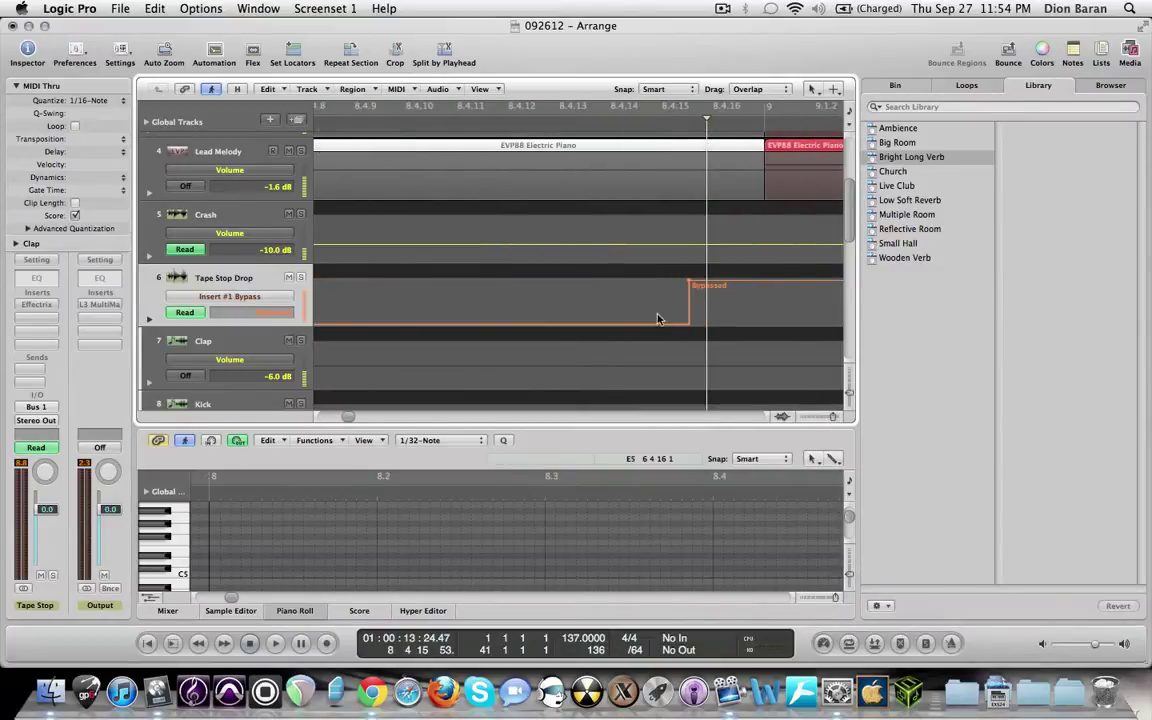
pyautogui.moveTo(690, 286); pyautogui.dragTo(765, 286)
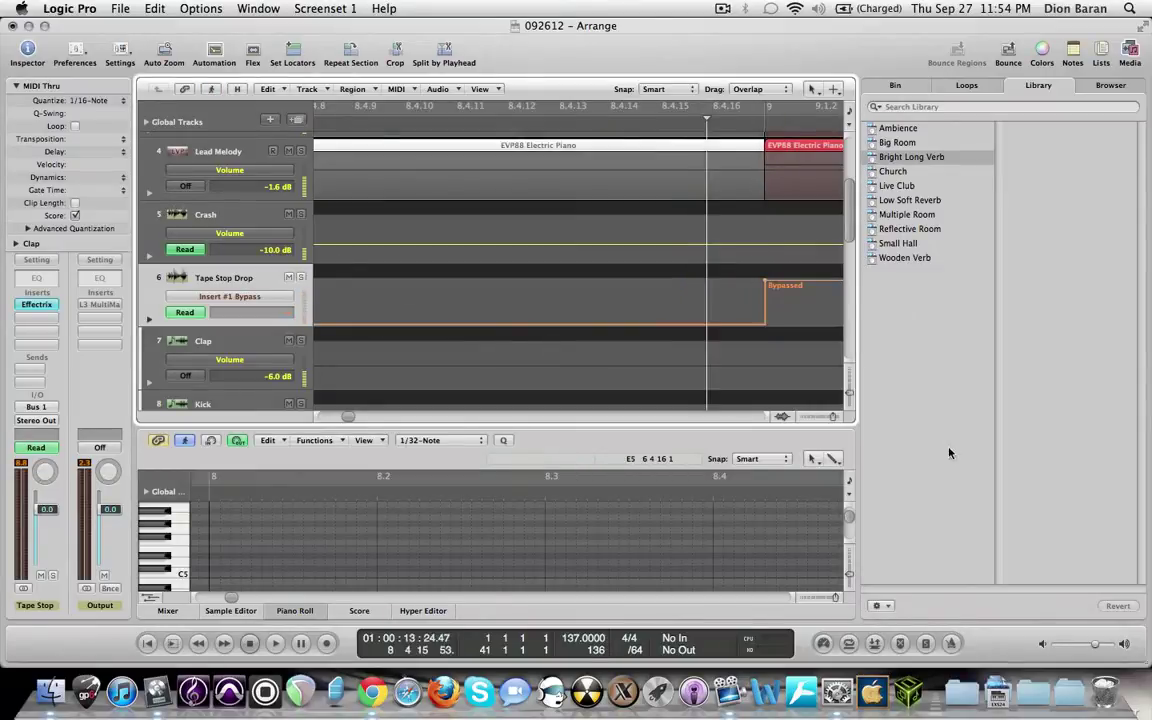
pyautogui.moveTo(835, 419); pyautogui.dragTo(820, 421)
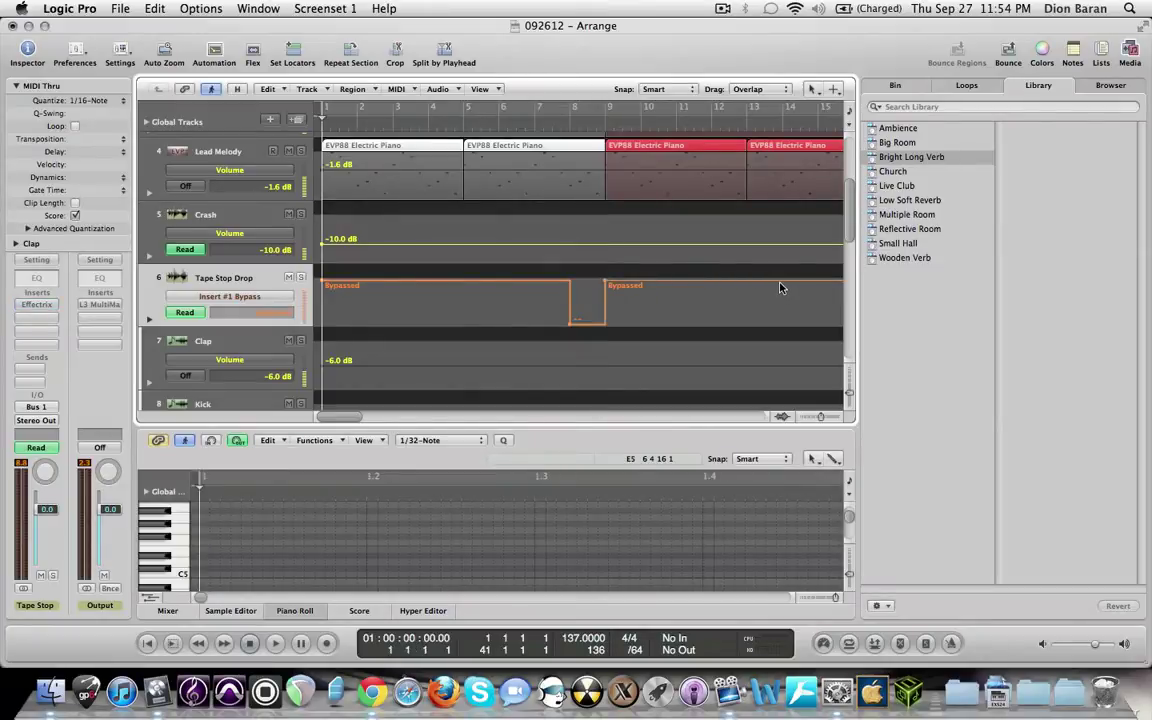
# Play the song from the start and nudge the dip's start point slightly later
pyautogui.press('Return')
pyautogui.press('space')
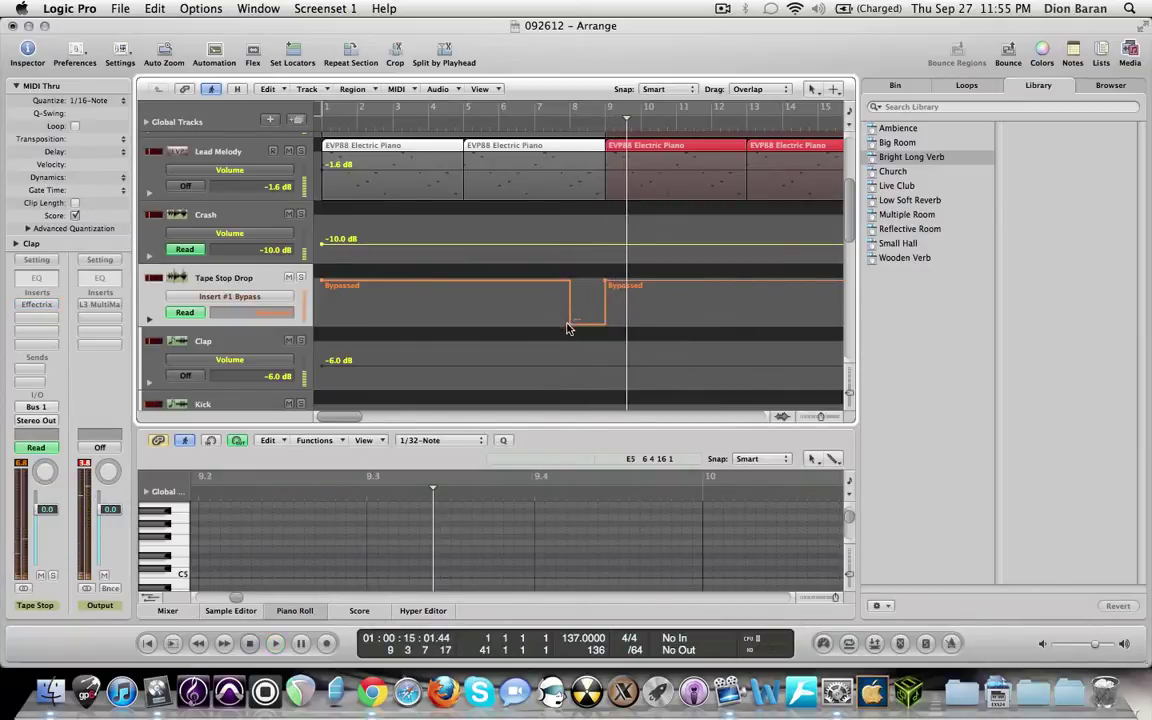
pyautogui.moveTo(571, 322); pyautogui.dragTo(573, 322)
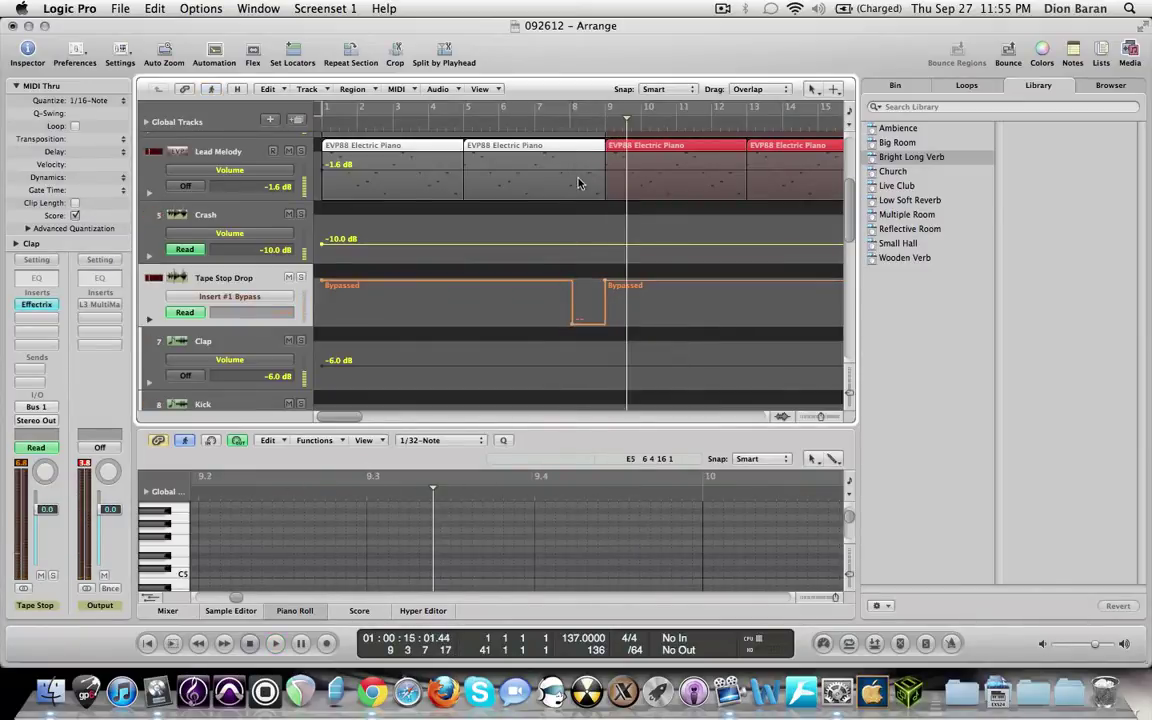
# Open Effectrix on Tape Stop Drop and add a Stutter effect across steps 1 to 16
pyautogui.click(48, 306)
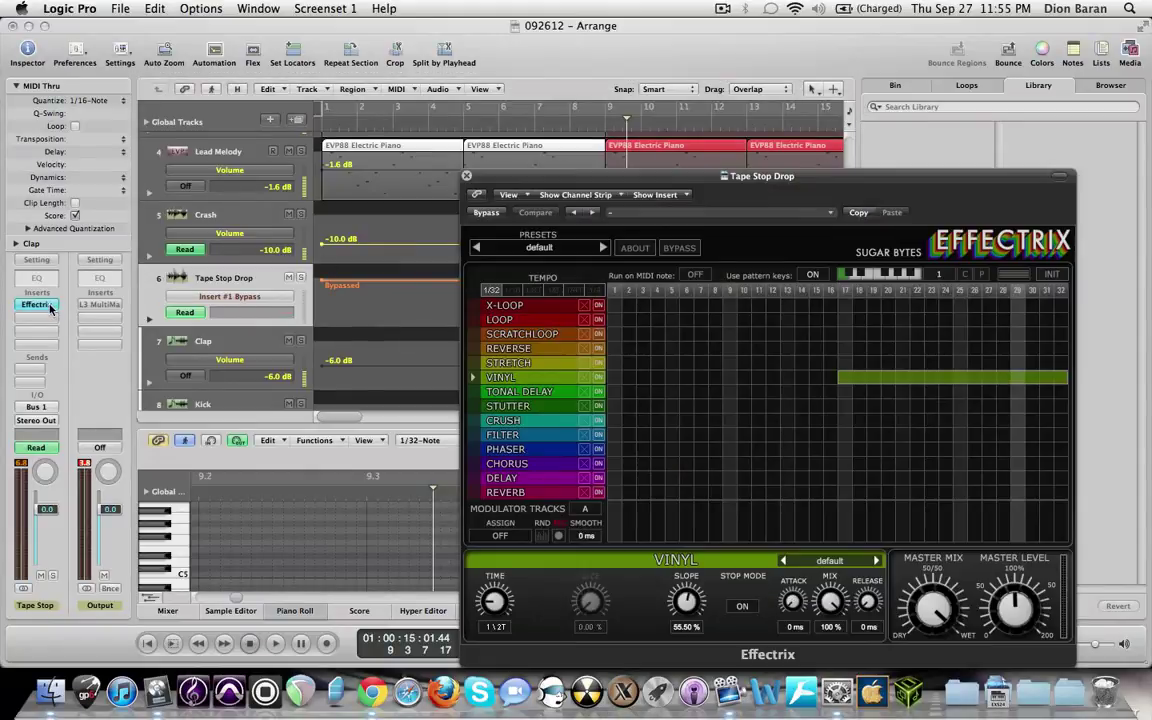
pyautogui.moveTo(635, 183); pyautogui.dragTo(579, 215)
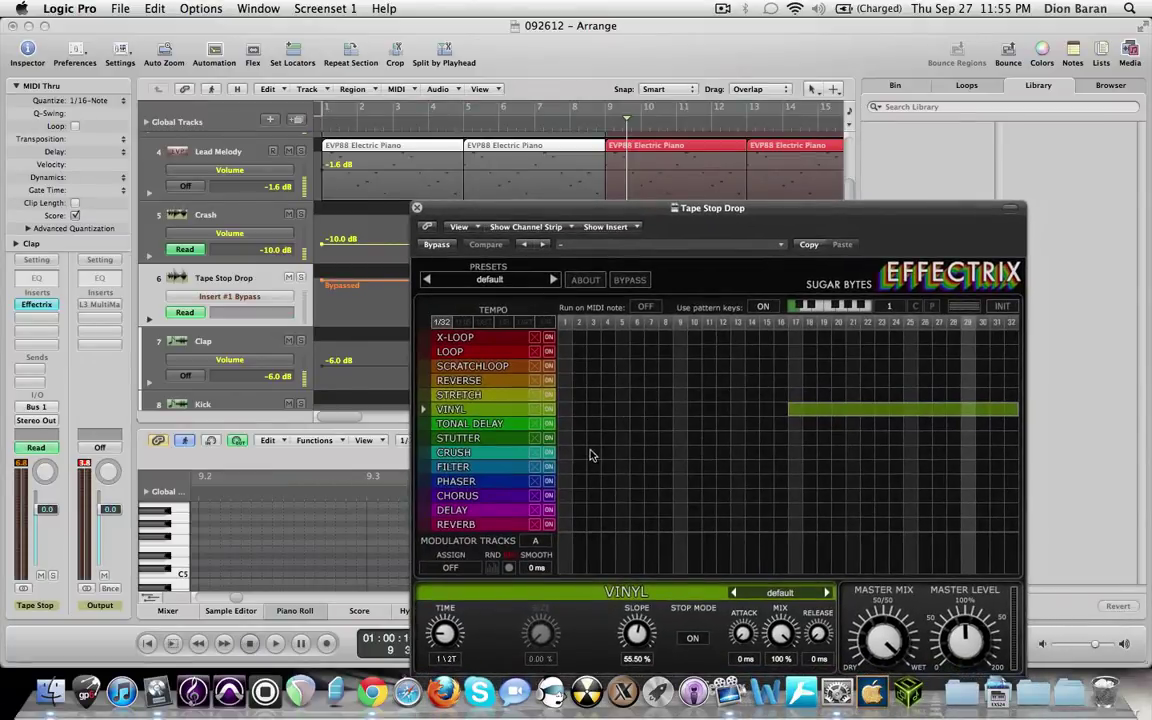
pyautogui.moveTo(565, 440); pyautogui.dragTo(780, 441)
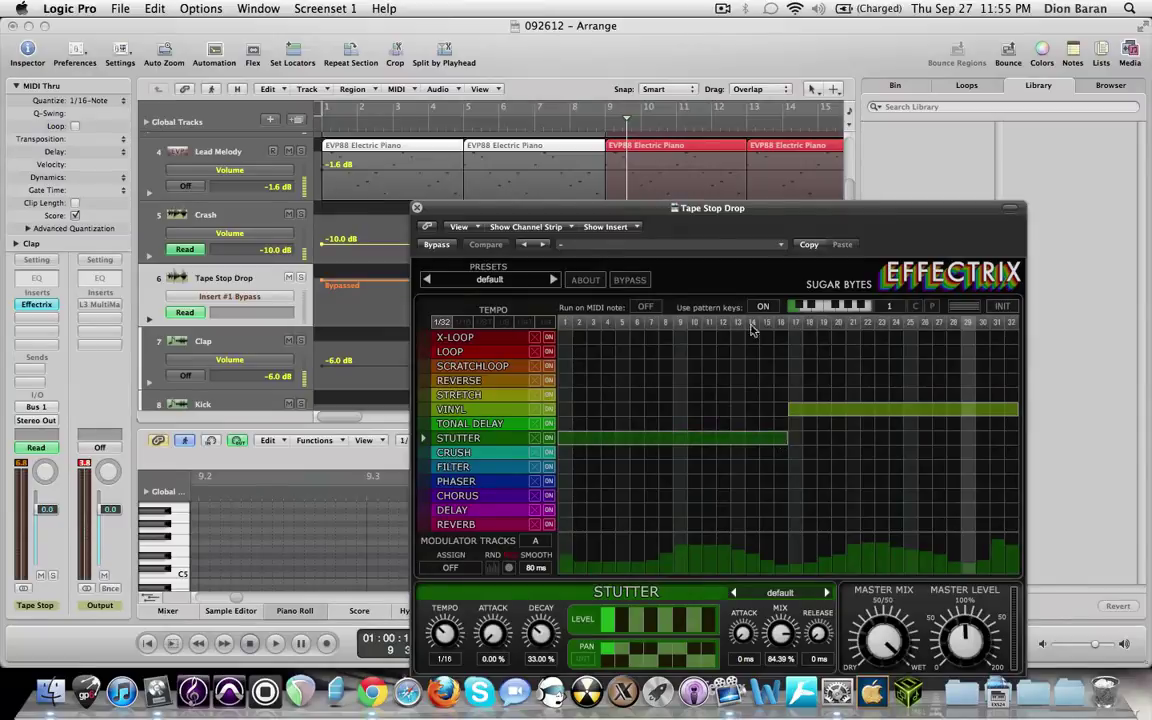
# Audition the drop from around bar 7, then close the Effectrix window
pyautogui.moveTo(697, 213); pyautogui.dragTo(933, 361)
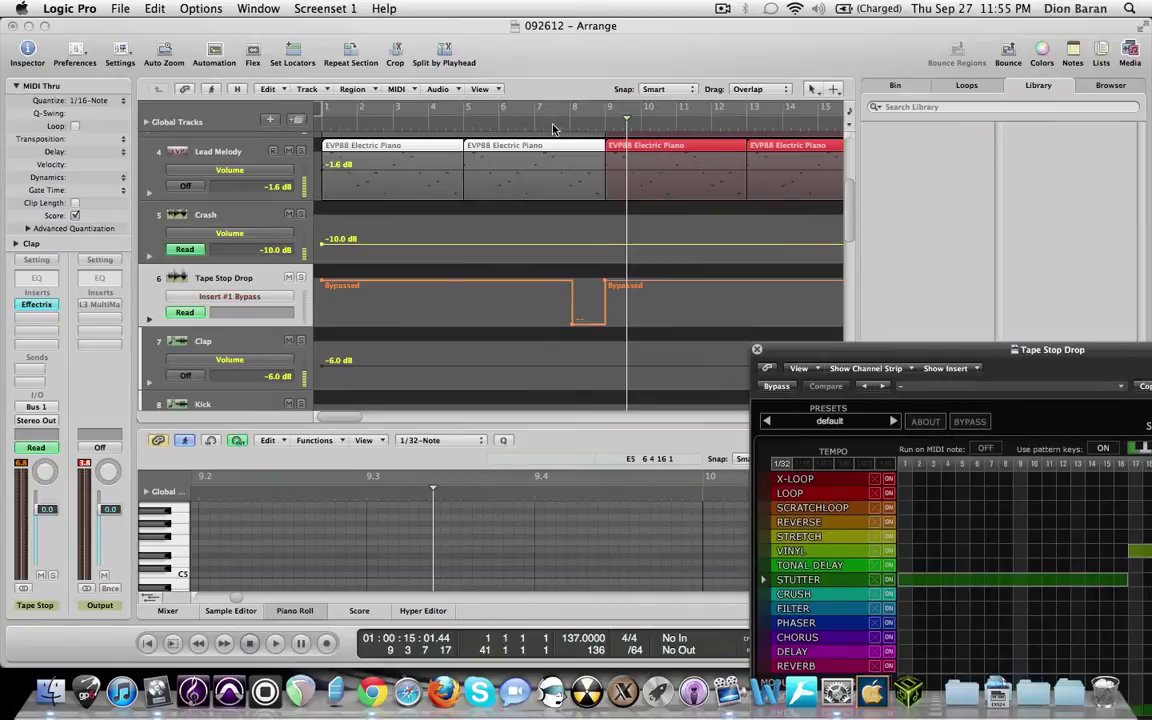
pyautogui.click(555, 124)
pyautogui.moveTo(940, 355); pyautogui.dragTo(928, 336)
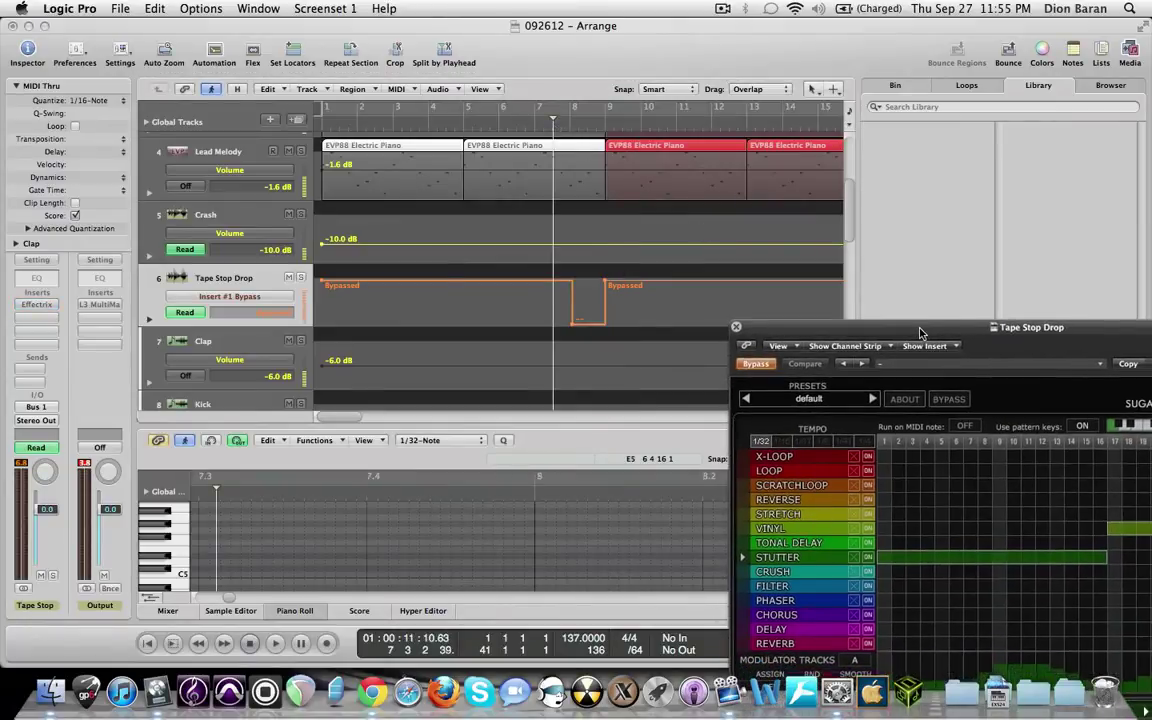
pyautogui.press('space')
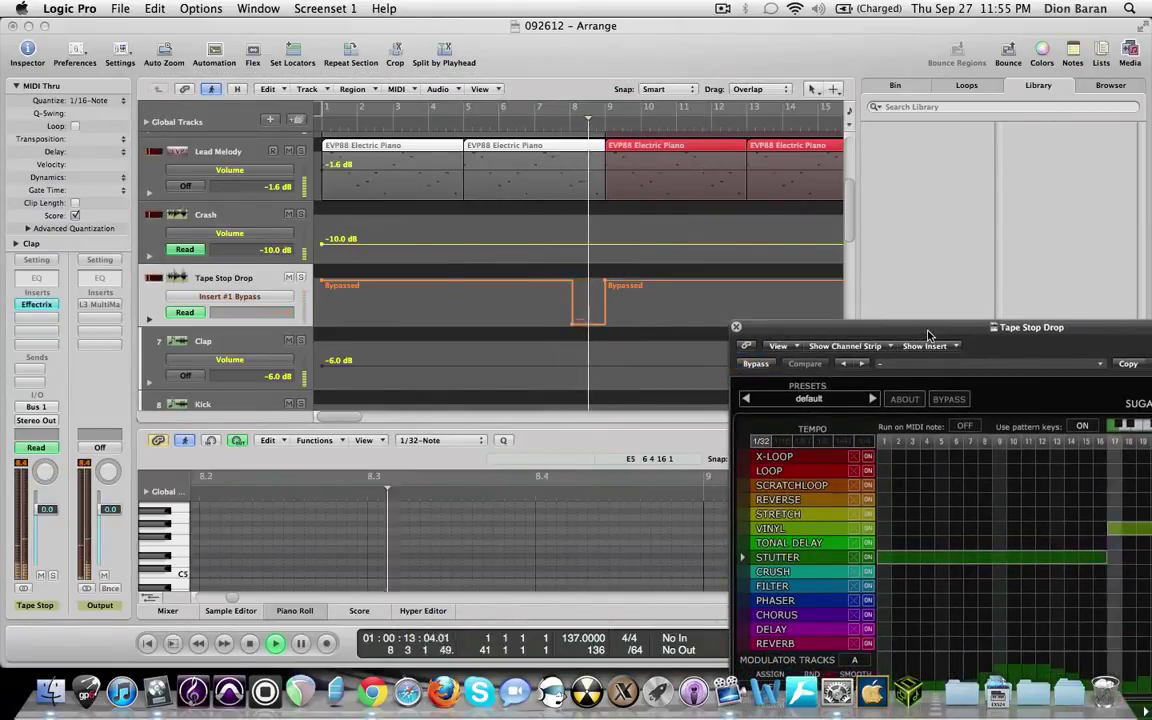
pyautogui.moveTo(928, 336); pyautogui.dragTo(877, 272)
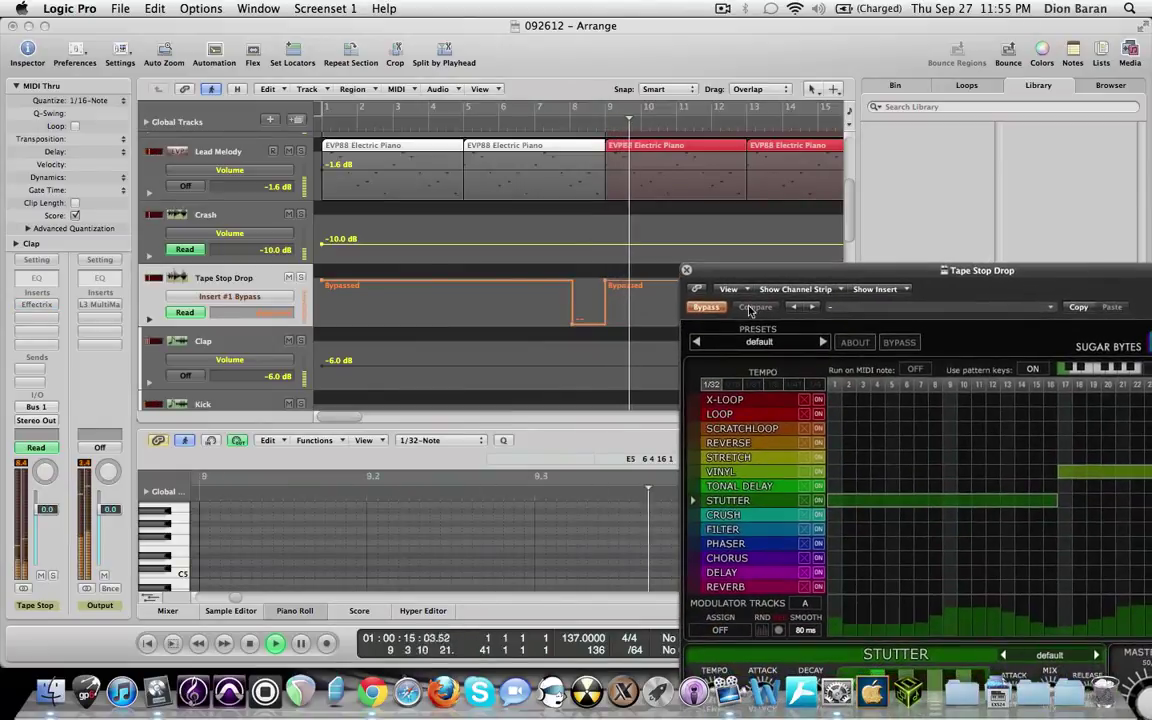
pyautogui.click(686, 263)
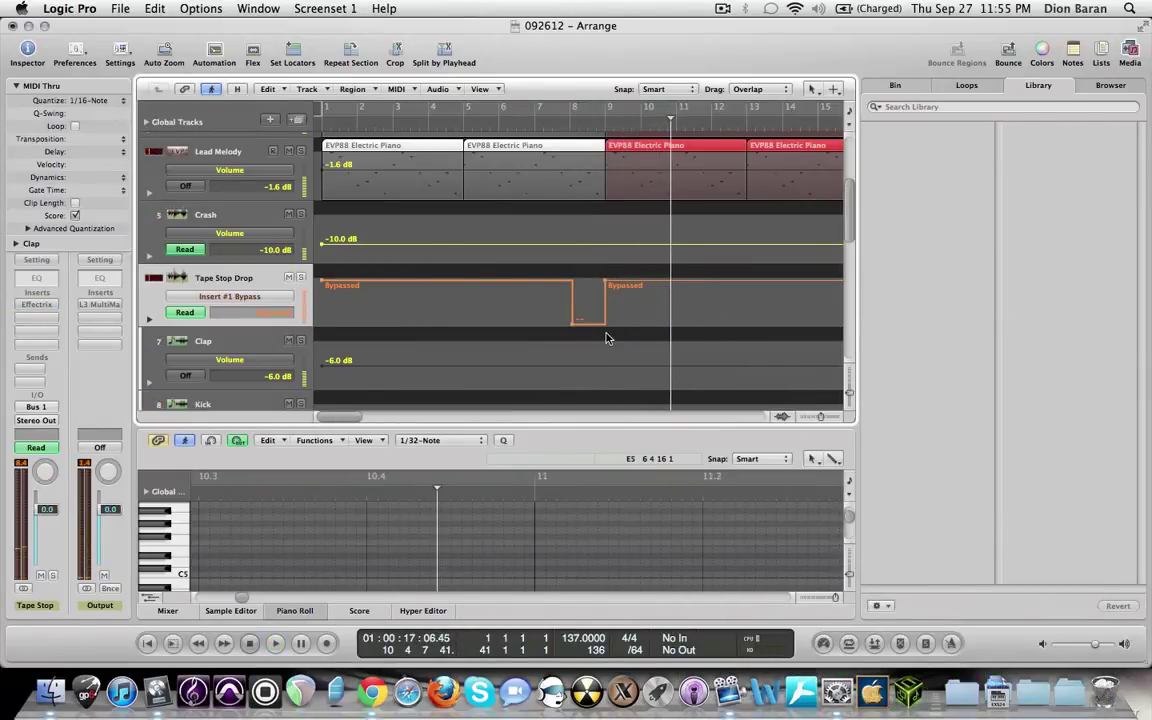
pyautogui.press('Return')
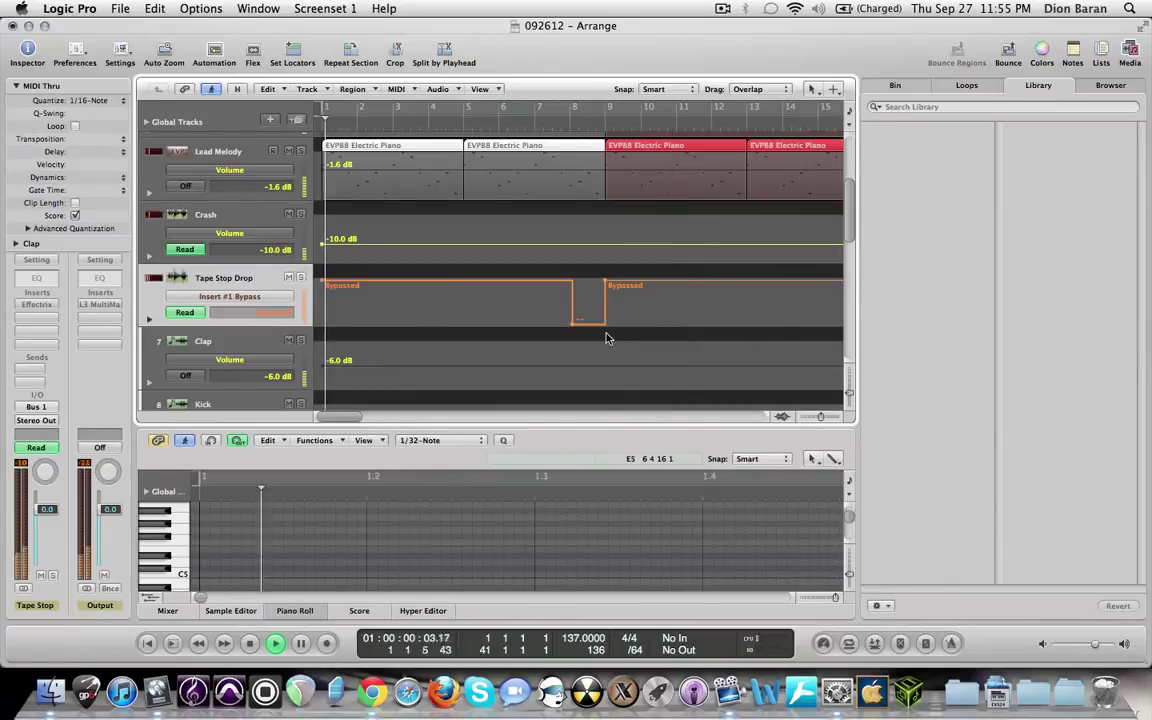